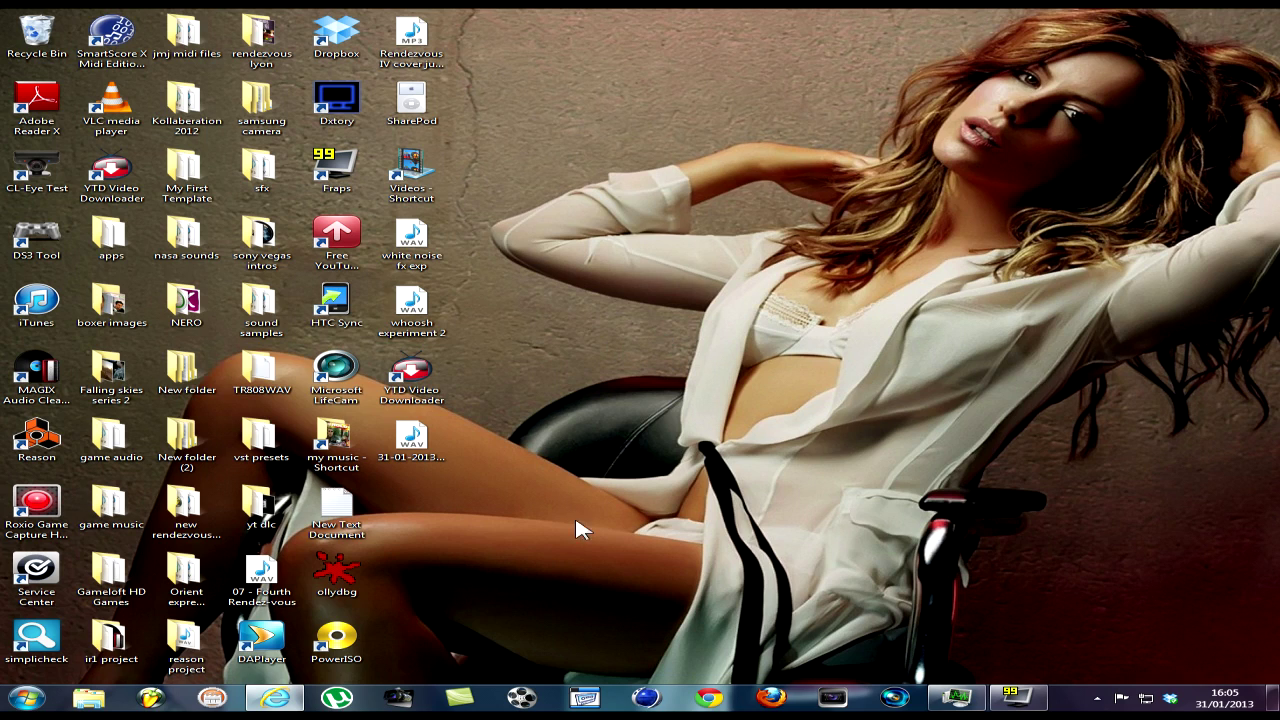
- Open the roxio game captures folder in the Videos library, then launch Xilisoft Video Converter
{"action": "double_click", "coordinate": [415, 172]}
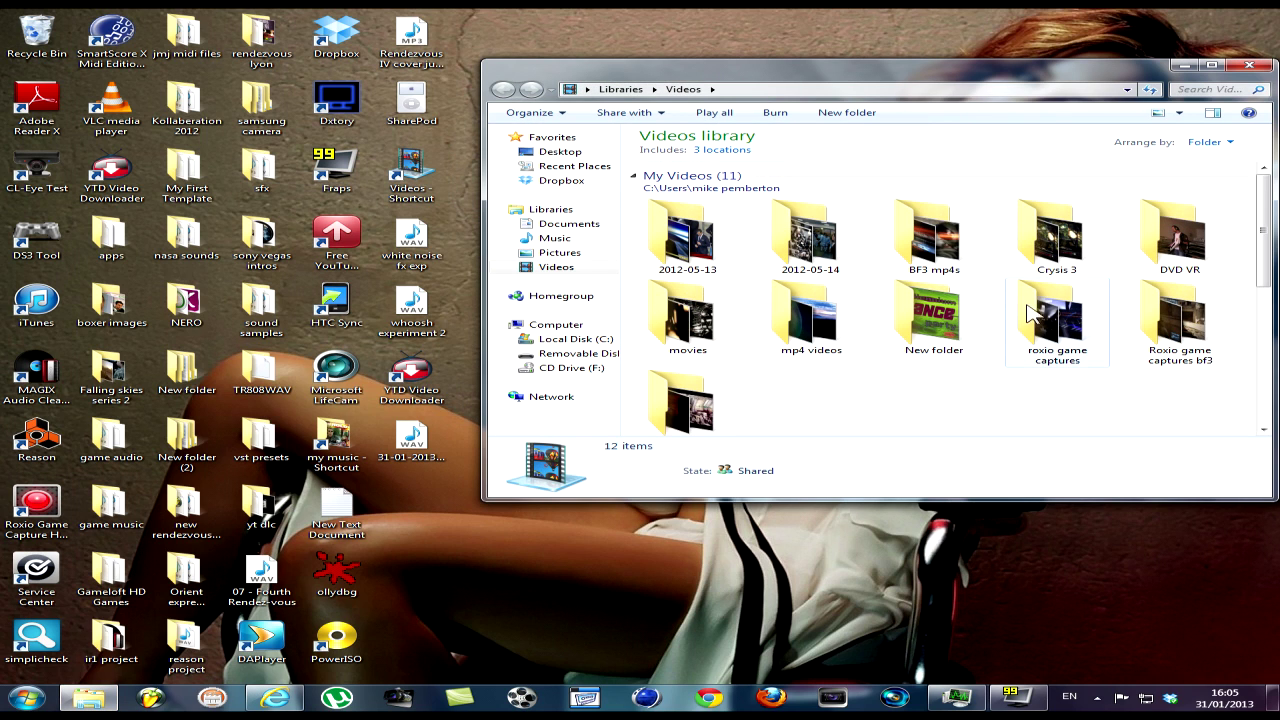
{"action": "double_click", "coordinate": [1052, 335]}
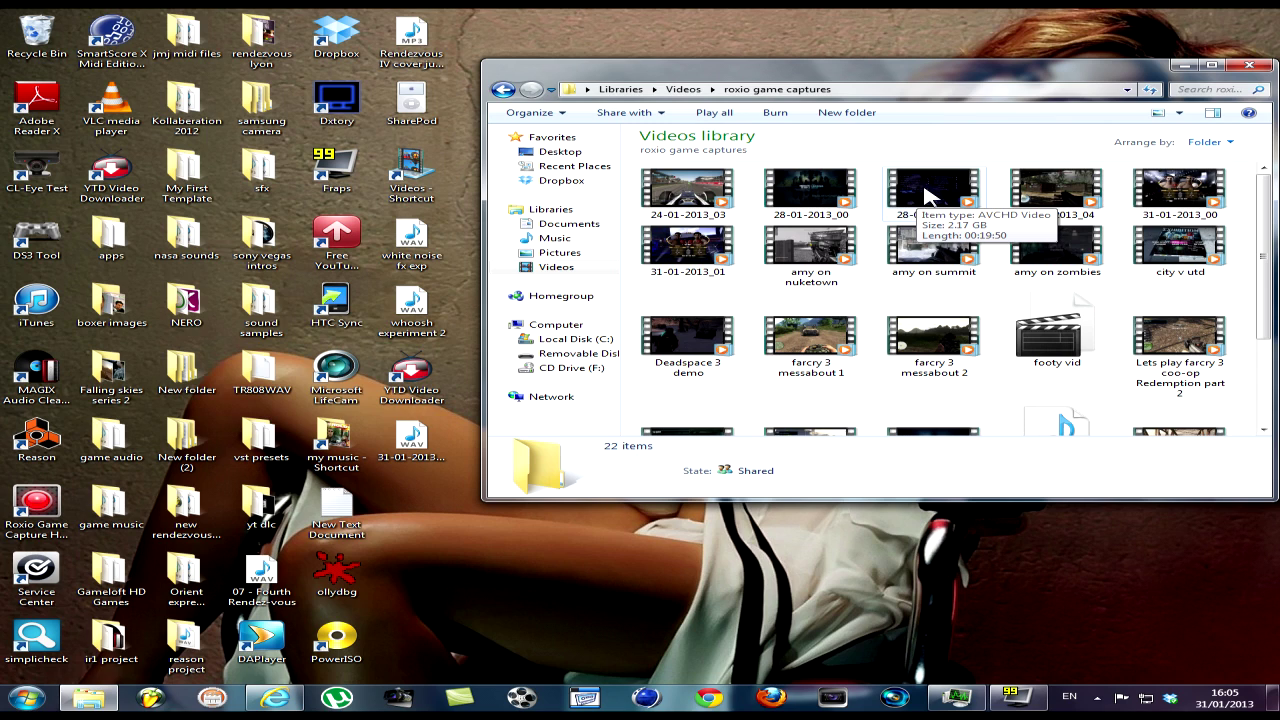
{"action": "left_click", "coordinate": [507, 701]}
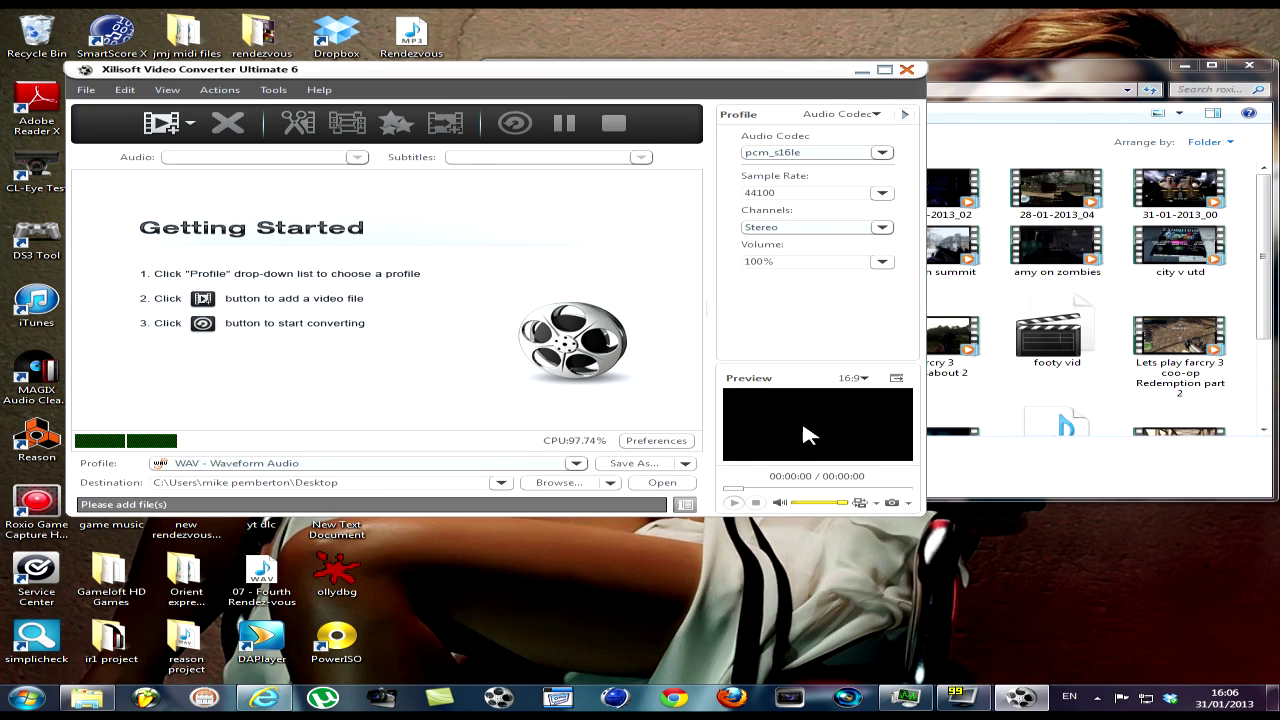
- Drag the 31-01-2013_01 capture from the roxio folder into Xilisoft's conversion list
{"action": "left_click", "coordinate": [1017, 73]}
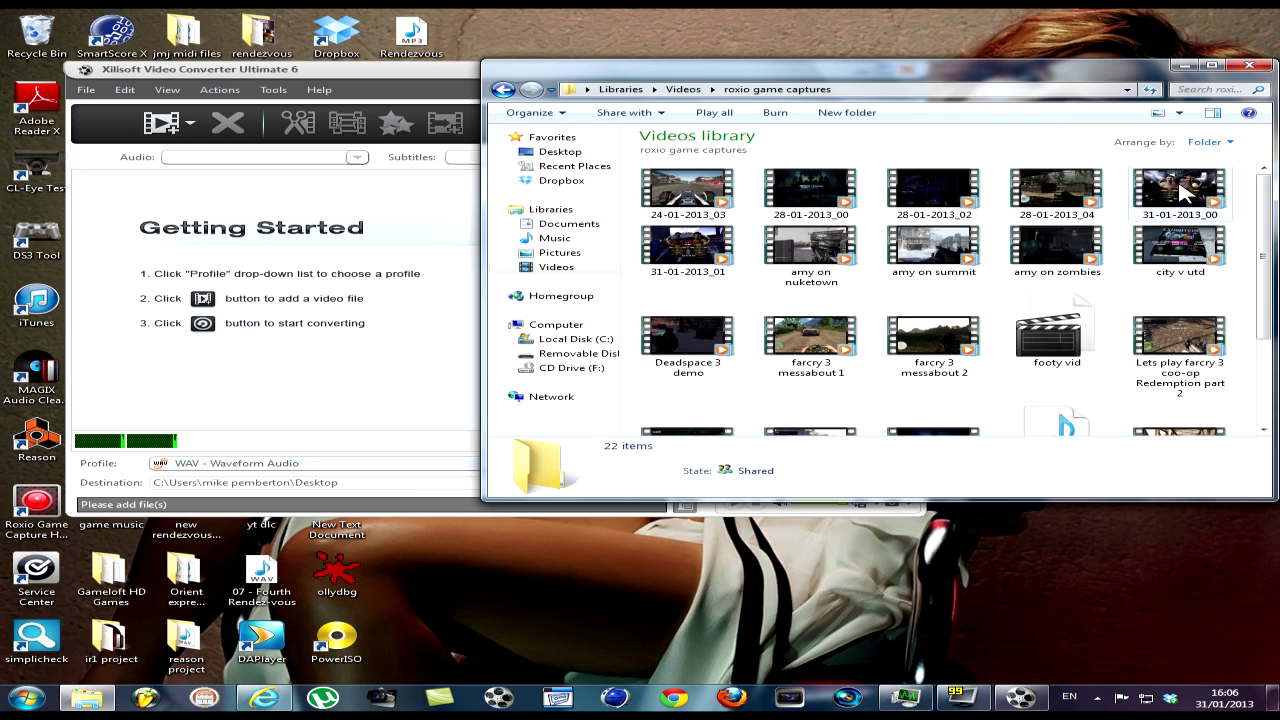
{"action": "left_click_drag", "start_coordinate": [686, 252], "coordinate": [418, 227]}
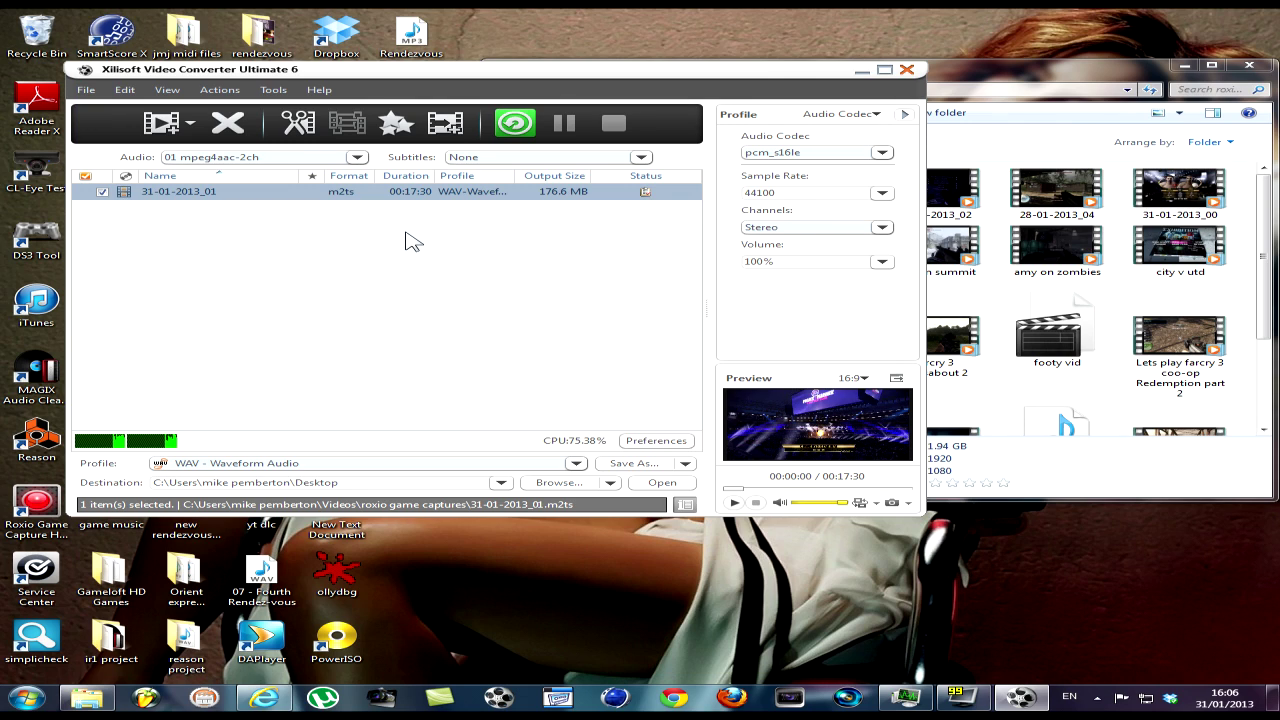
{"action": "left_click", "coordinate": [503, 191]}
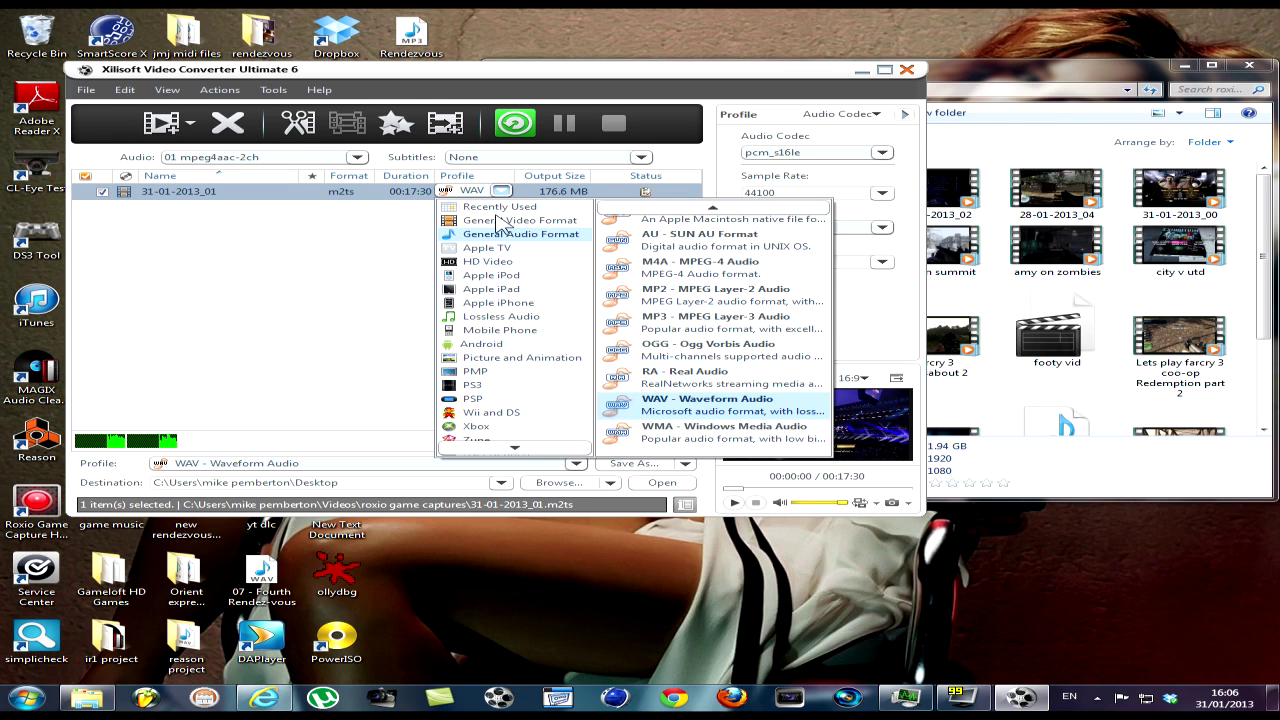
- Pick the HD Video > HD - MPEG4 Video profile with 48000 sample rate and 320K audio
{"action": "mouse_move", "coordinate": [481, 268]}
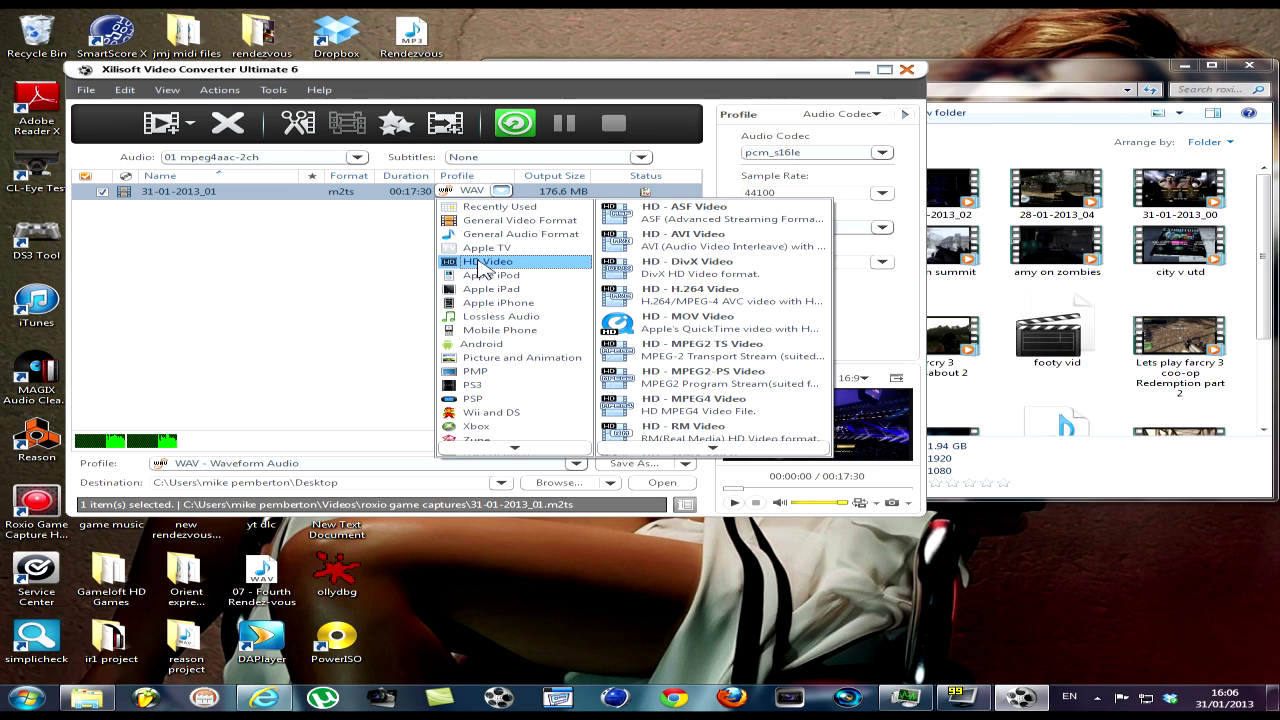
{"action": "left_click", "coordinate": [706, 403]}
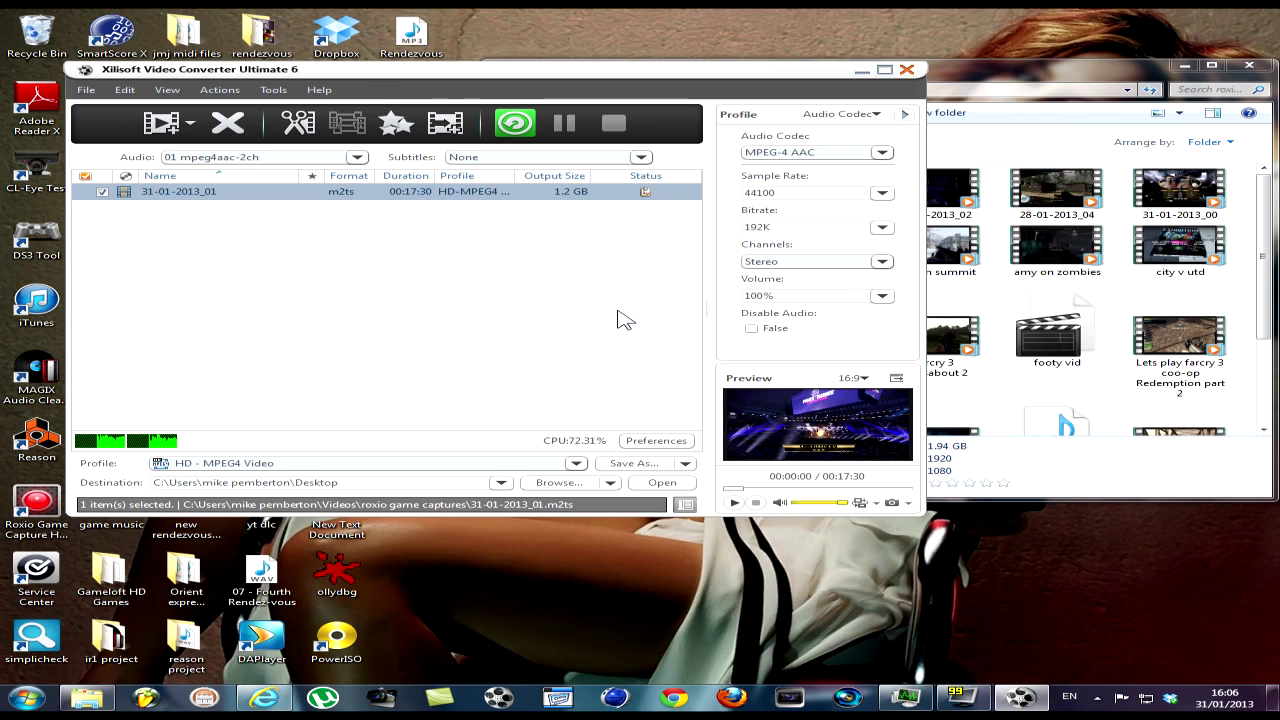
{"action": "left_click", "coordinate": [882, 194]}
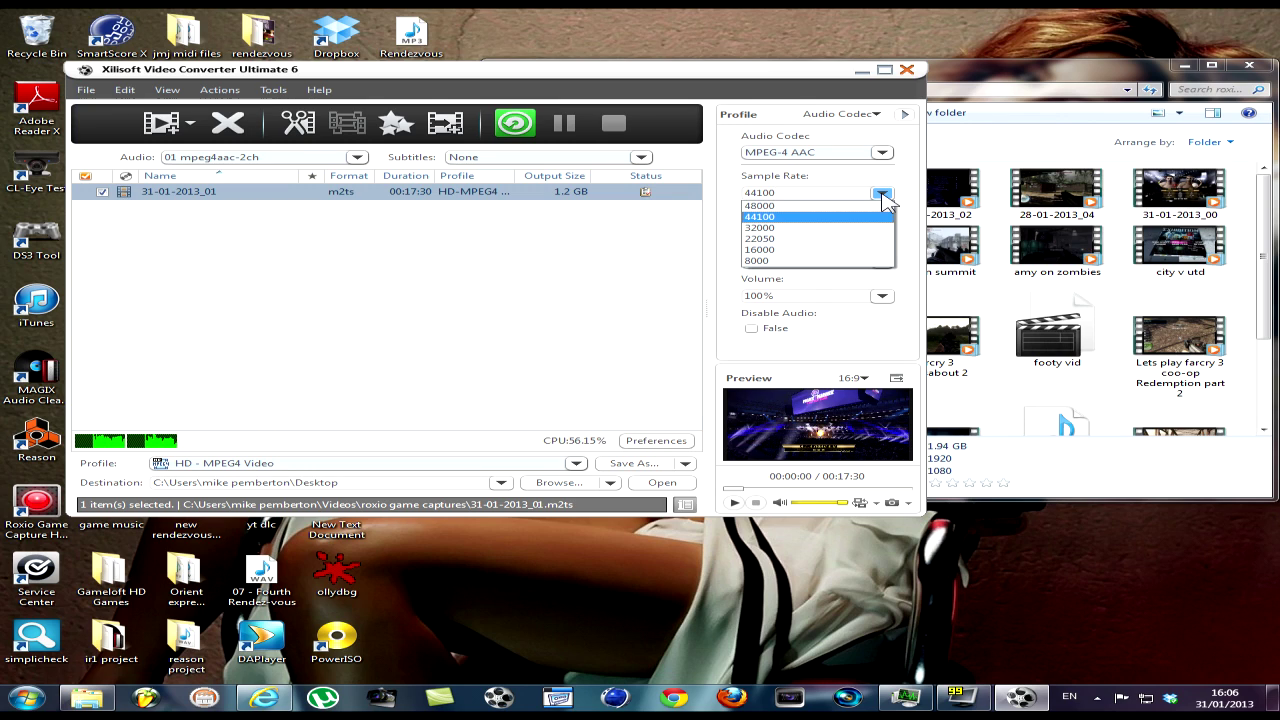
{"action": "left_click", "coordinate": [771, 207]}
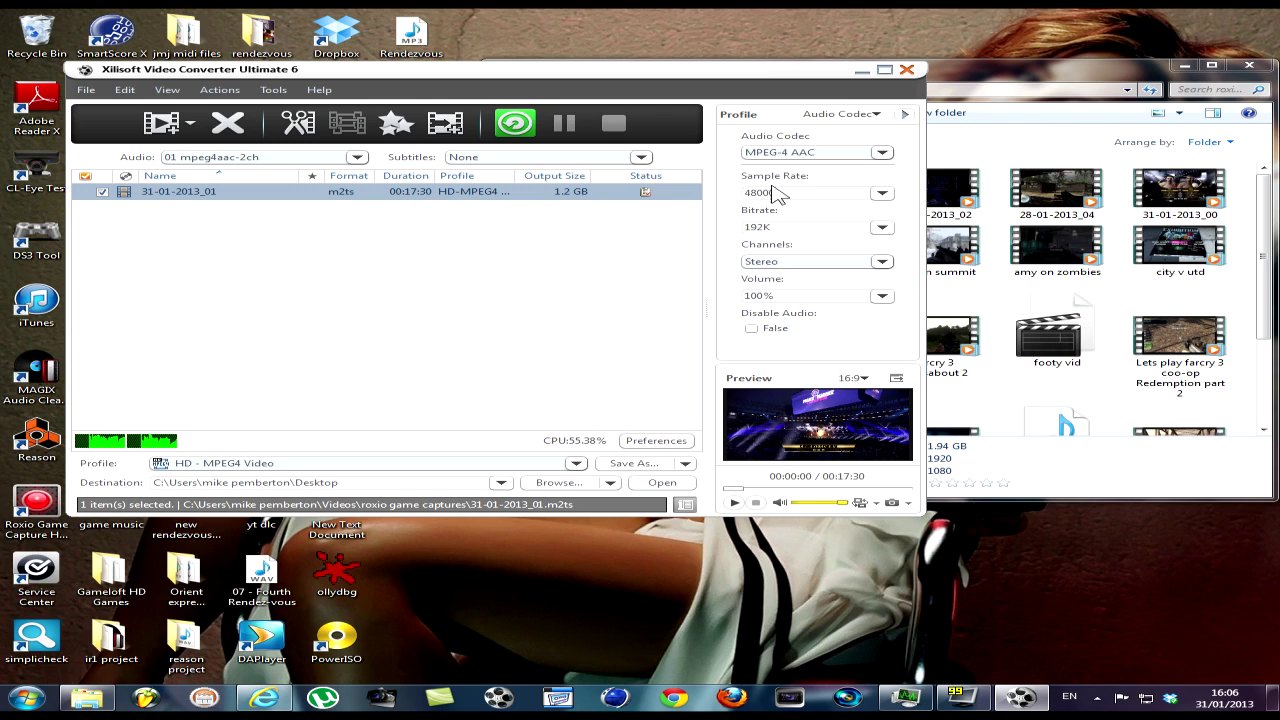
{"action": "left_click", "coordinate": [881, 229]}
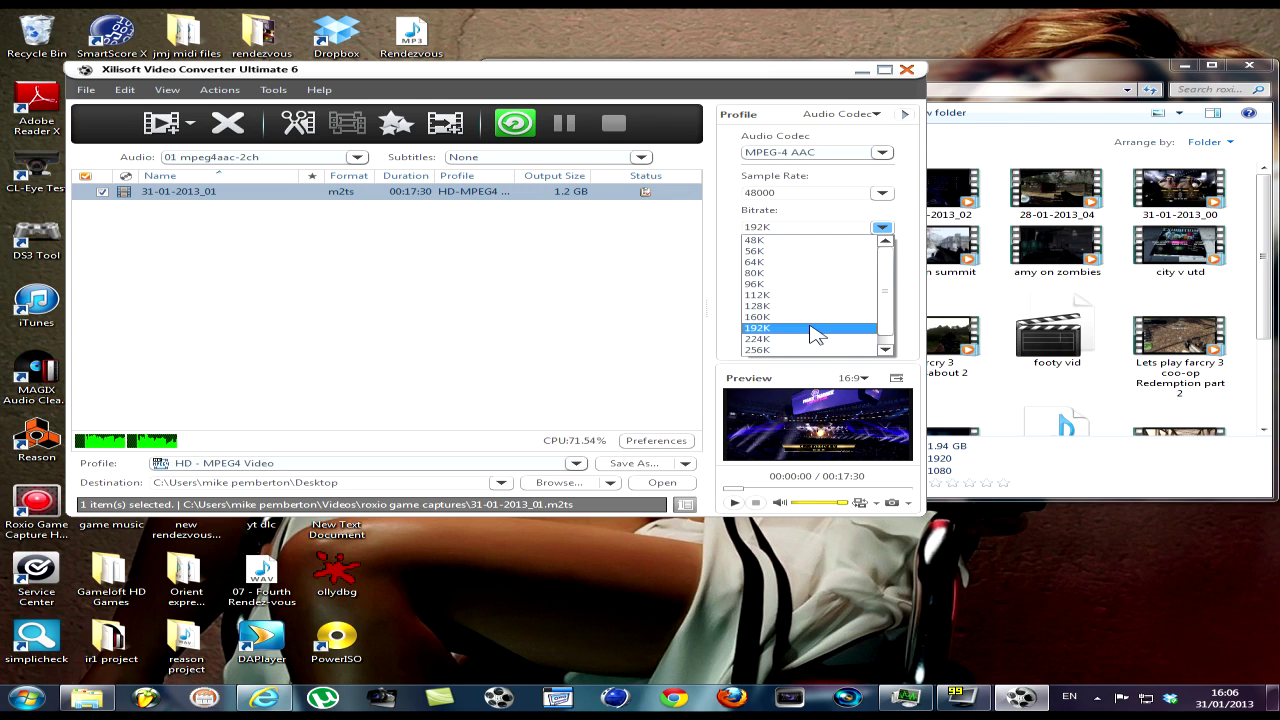
{"action": "left_click", "coordinate": [768, 350]}
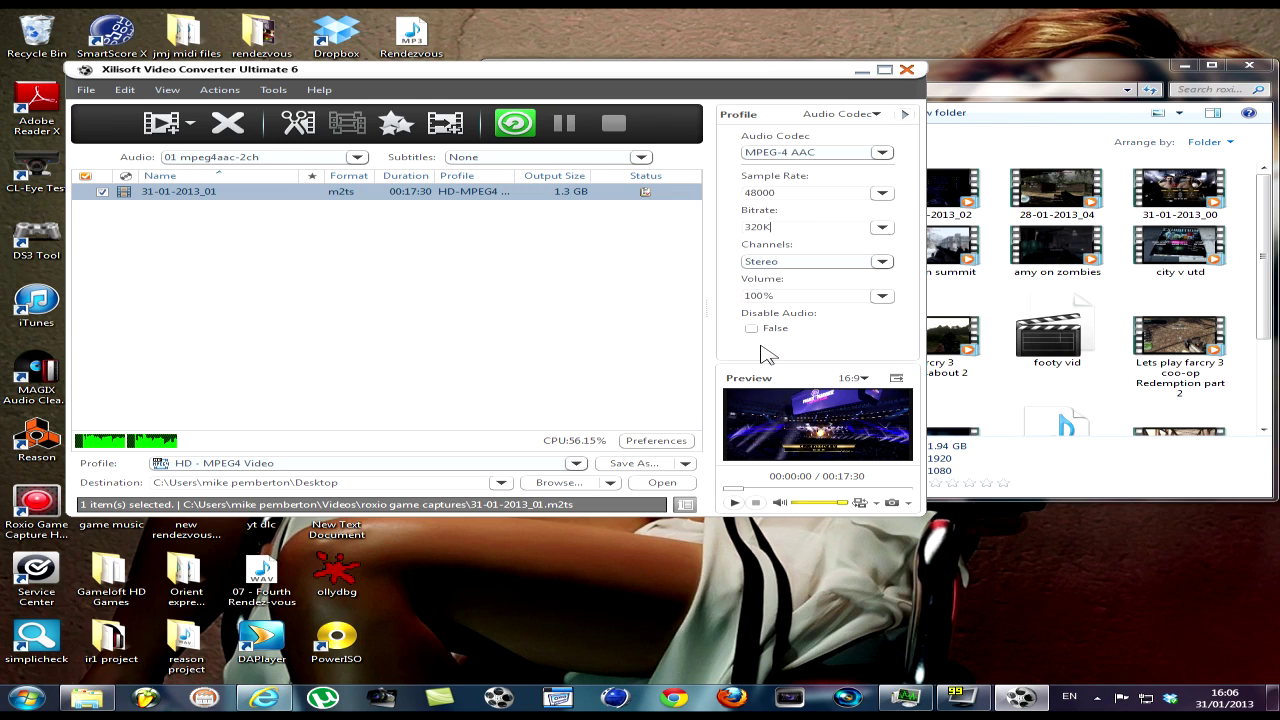
- Set video codec to 18000K bitrate, 30fps, Full (Keep aspect ratio) zoom and Same Quality
{"action": "left_click", "coordinate": [879, 117]}
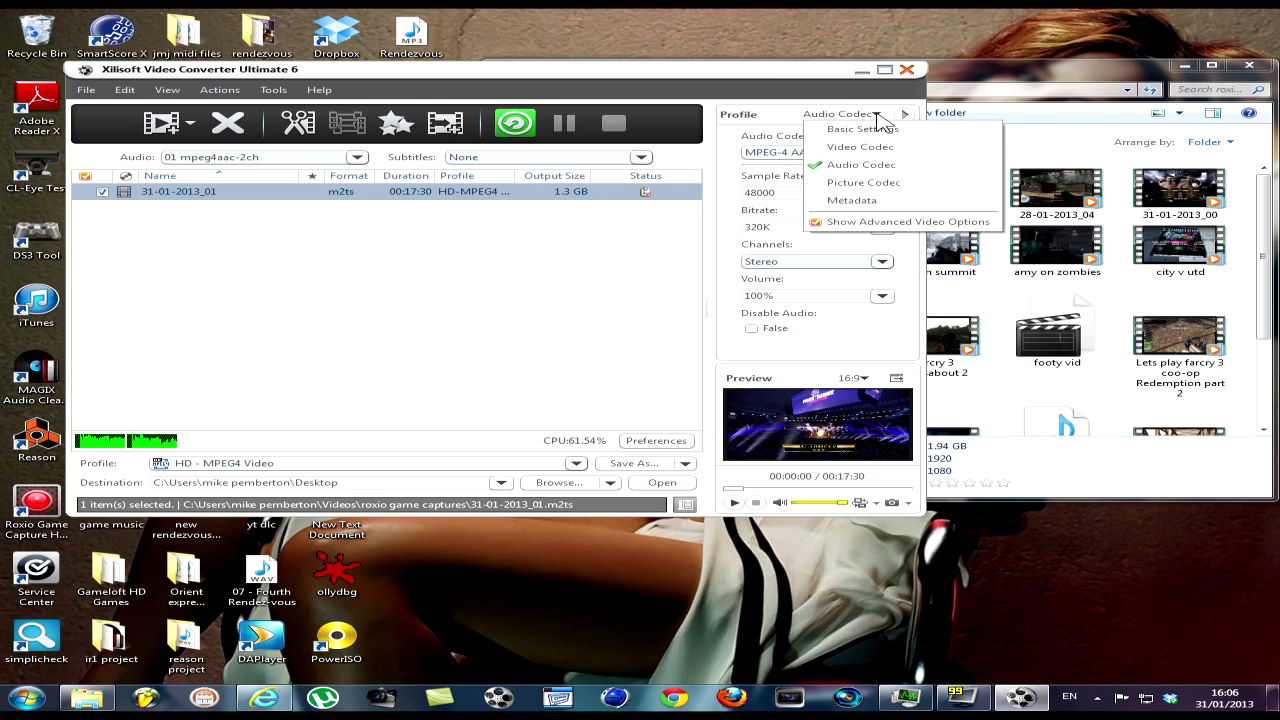
{"action": "left_click", "coordinate": [841, 155]}
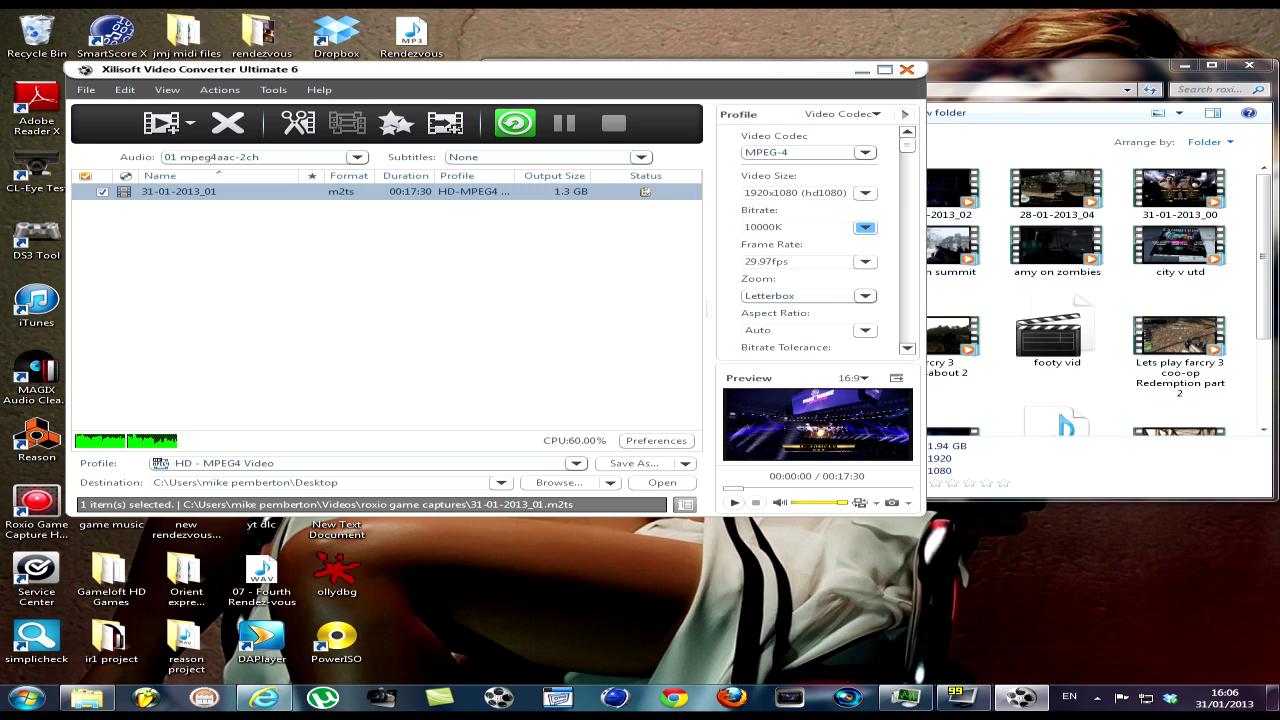
{"action": "left_click", "coordinate": [866, 230]}
{"action": "left_click", "coordinate": [778, 318]}
{"action": "left_click", "coordinate": [865, 262]}
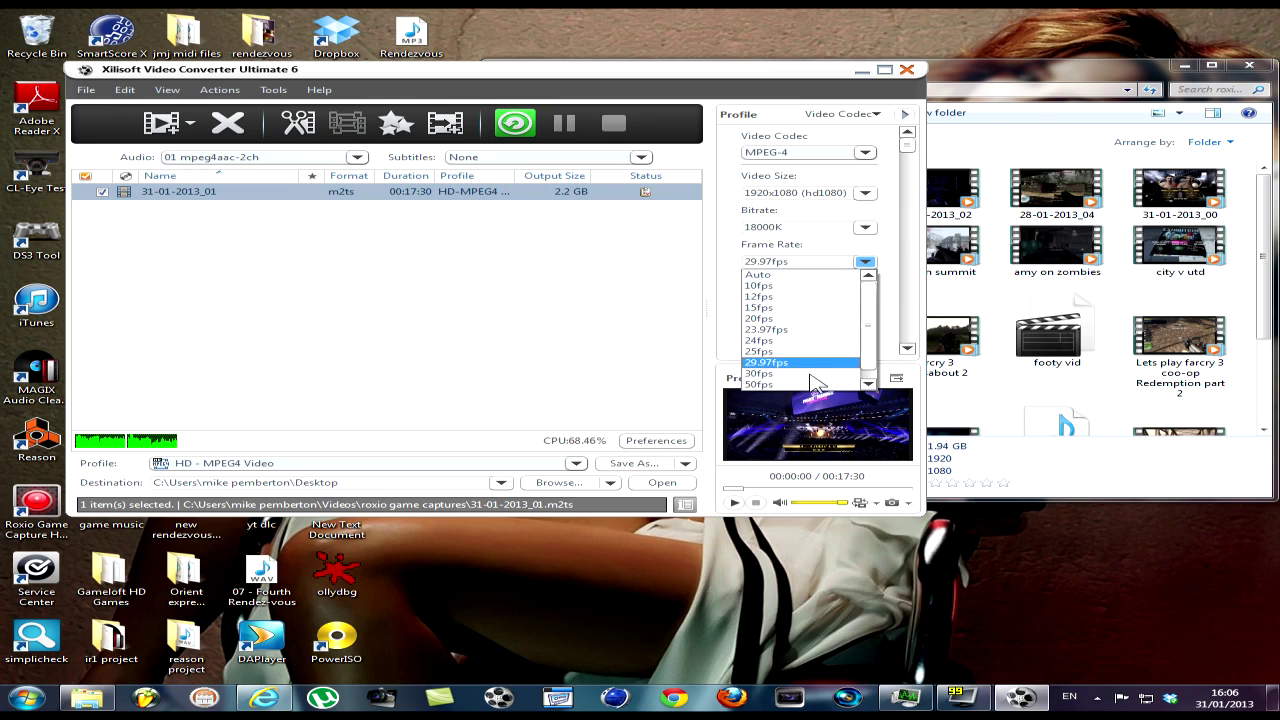
{"action": "left_click", "coordinate": [762, 375]}
{"action": "left_click", "coordinate": [865, 296]}
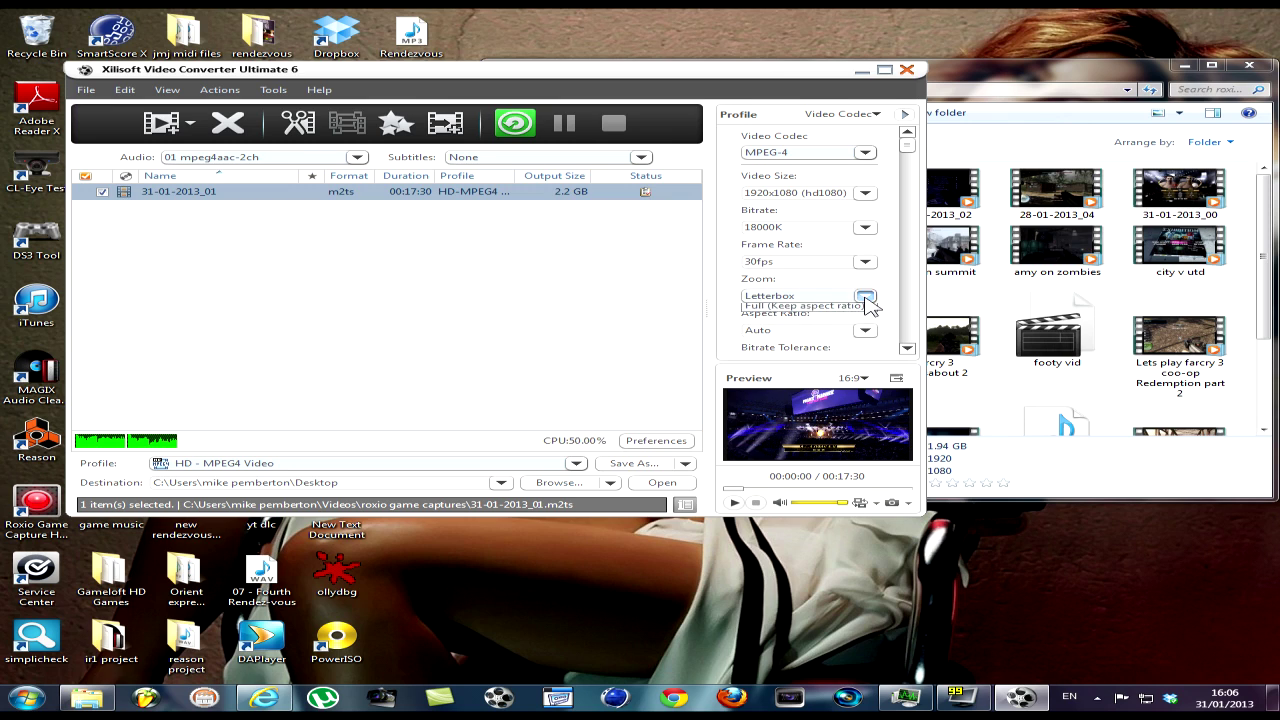
{"action": "left_click", "coordinate": [808, 342]}
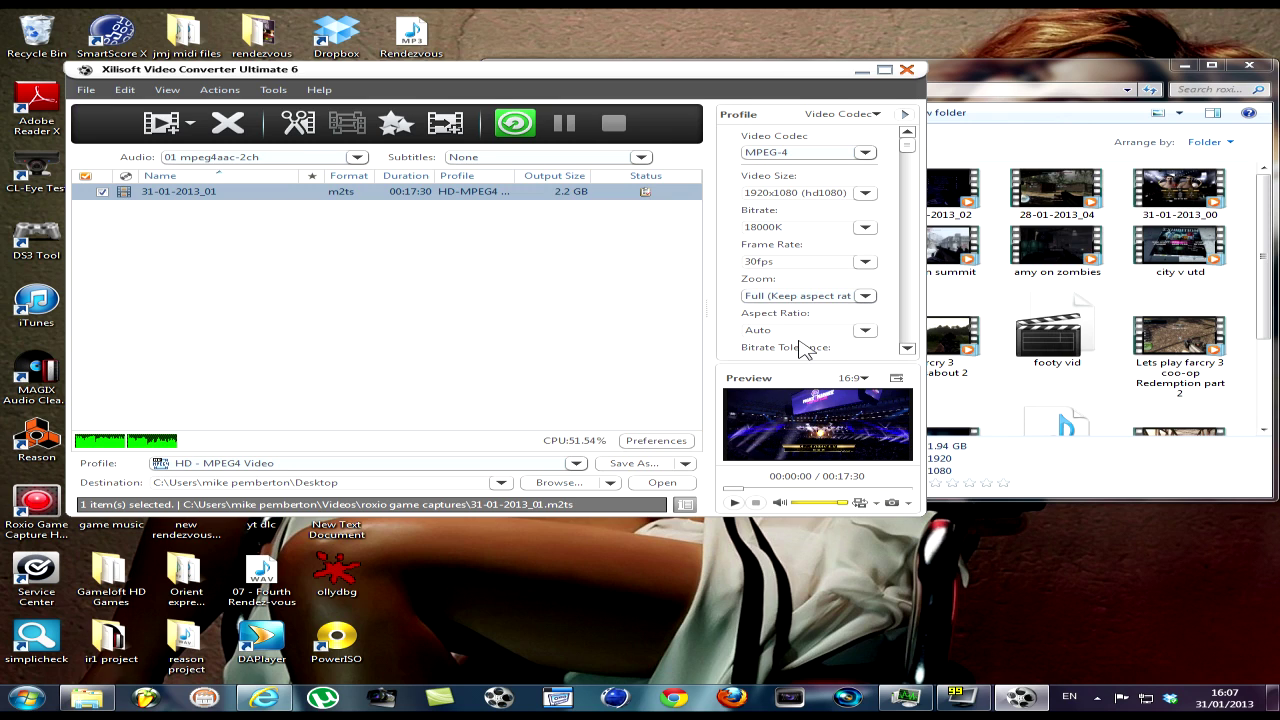
{"action": "left_click", "coordinate": [907, 349]}
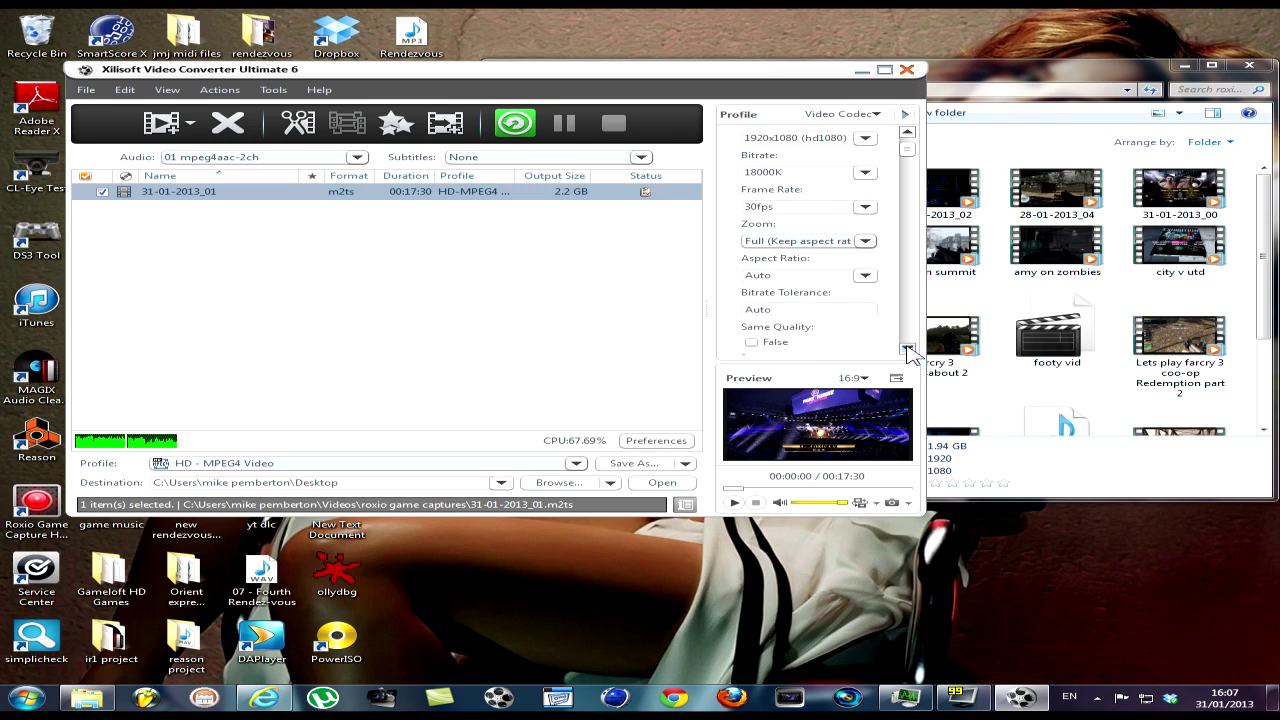
{"action": "left_click", "coordinate": [907, 349]}
{"action": "left_click", "coordinate": [756, 316]}
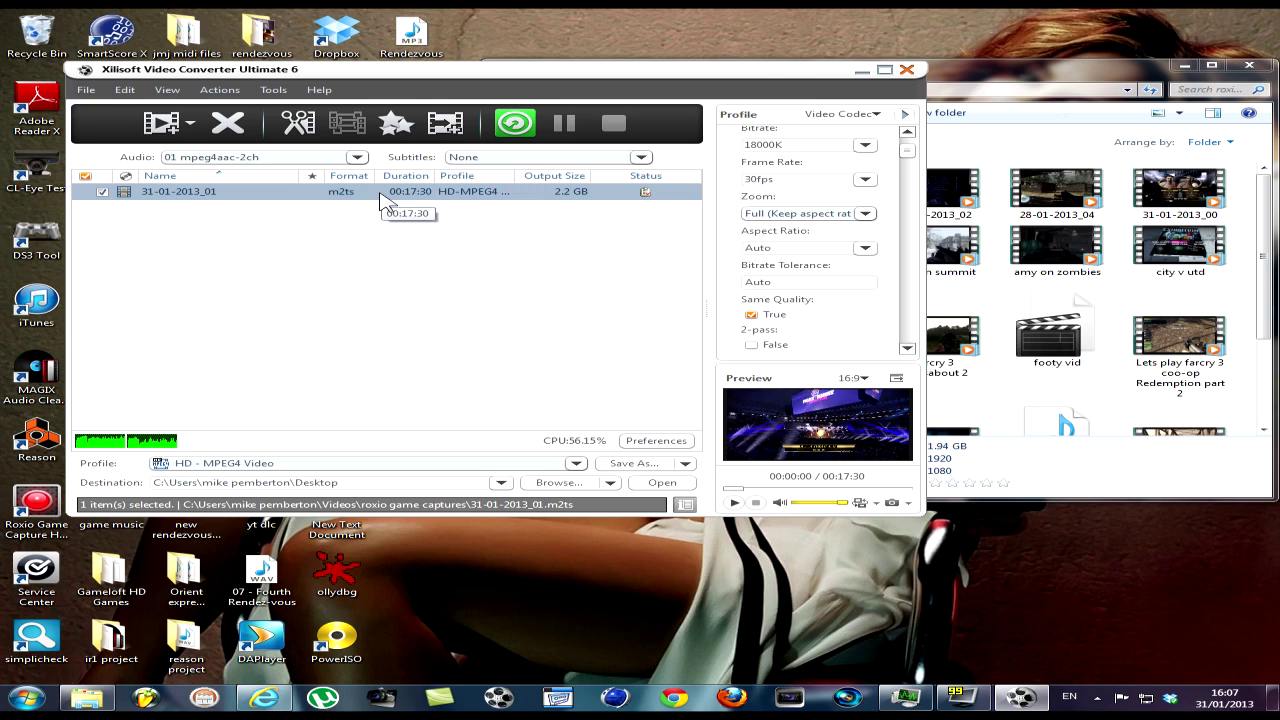
{"action": "left_click", "coordinate": [513, 127]}
- Start converting 31-01-2013_01 with Convert Checked Item(s)
{"action": "left_click", "coordinate": [1242, 64]}
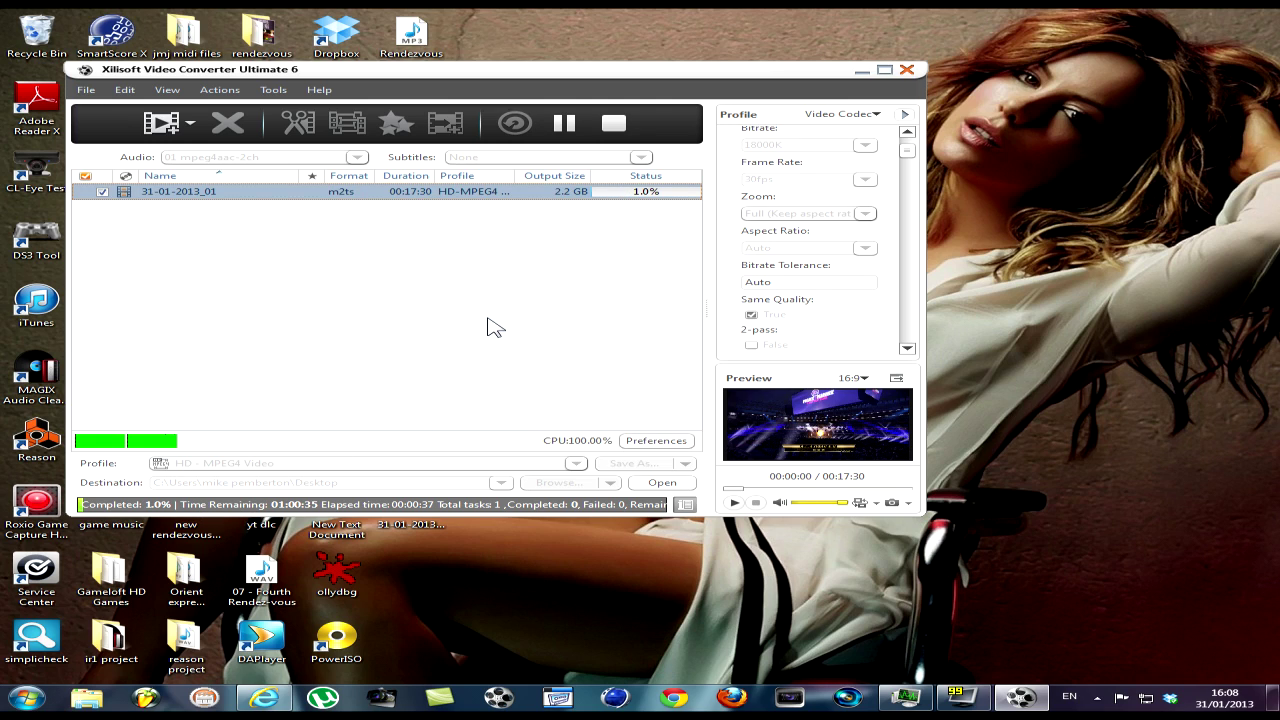
- Minimise the converter and view the new desktop MP4 file's properties
{"action": "left_click", "coordinate": [861, 71]}
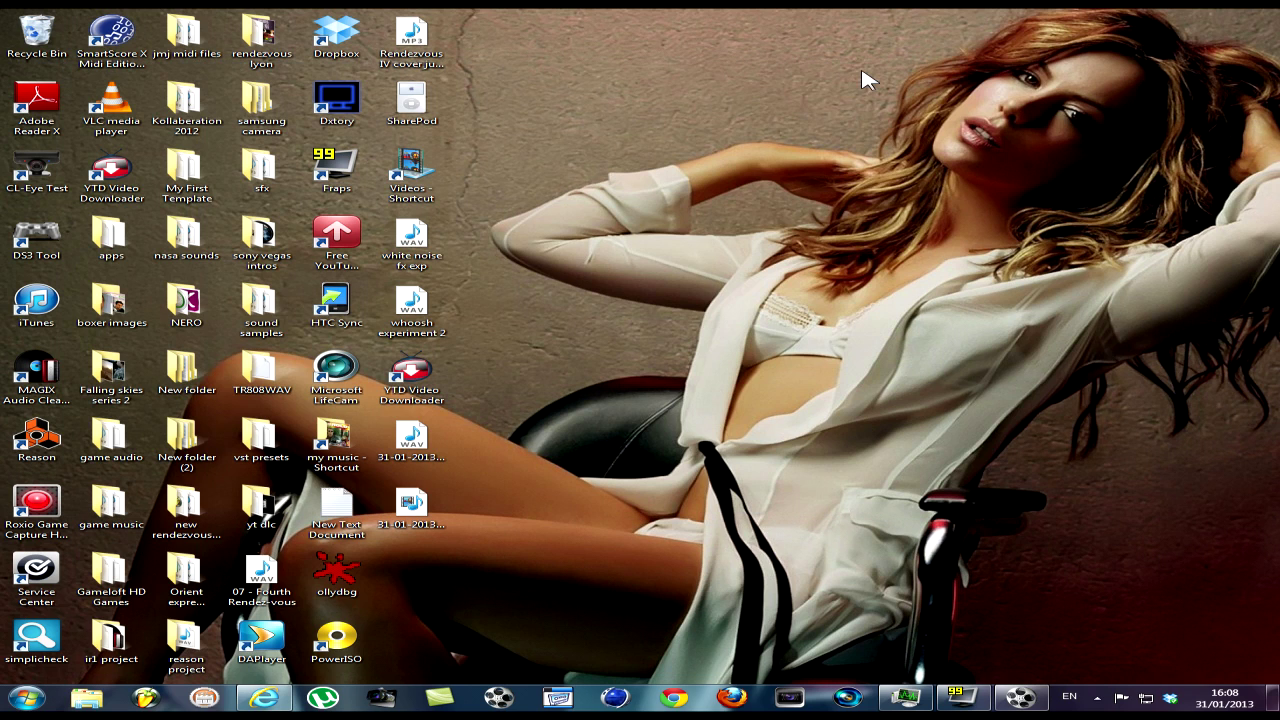
{"action": "right_click", "coordinate": [432, 504]}
{"action": "left_click", "coordinate": [482, 490]}
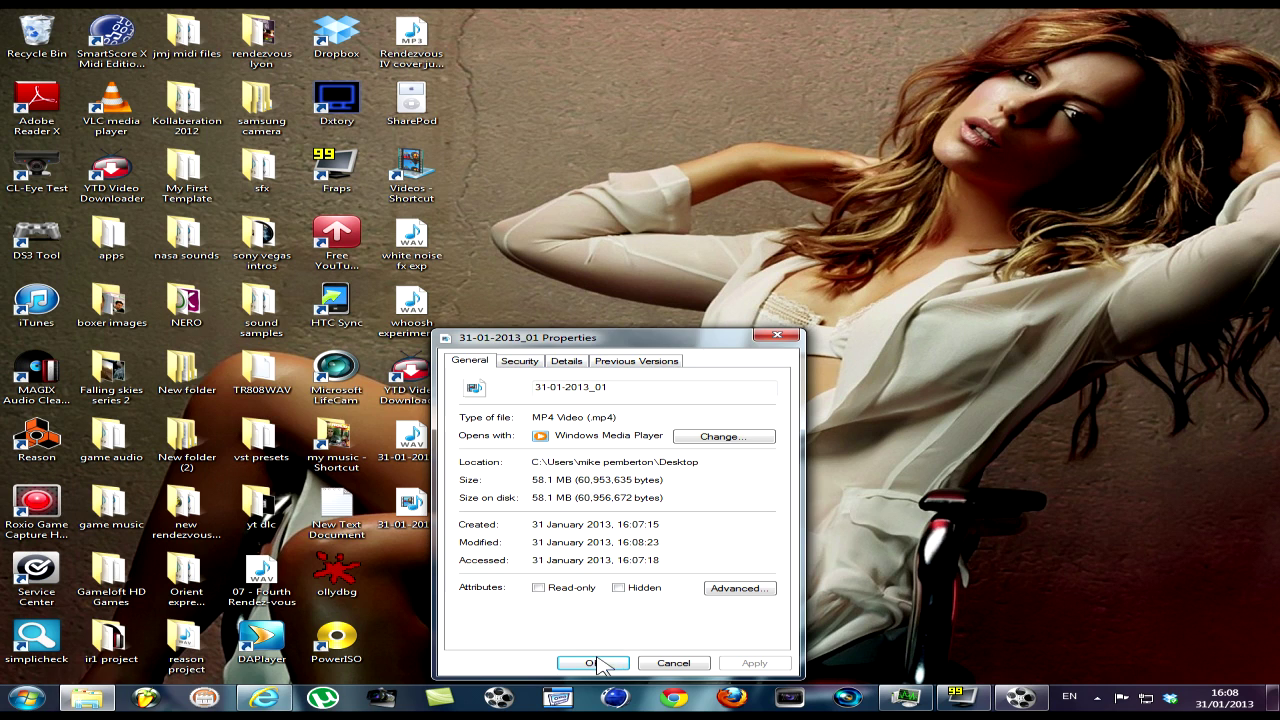
{"action": "left_click", "coordinate": [593, 663]}
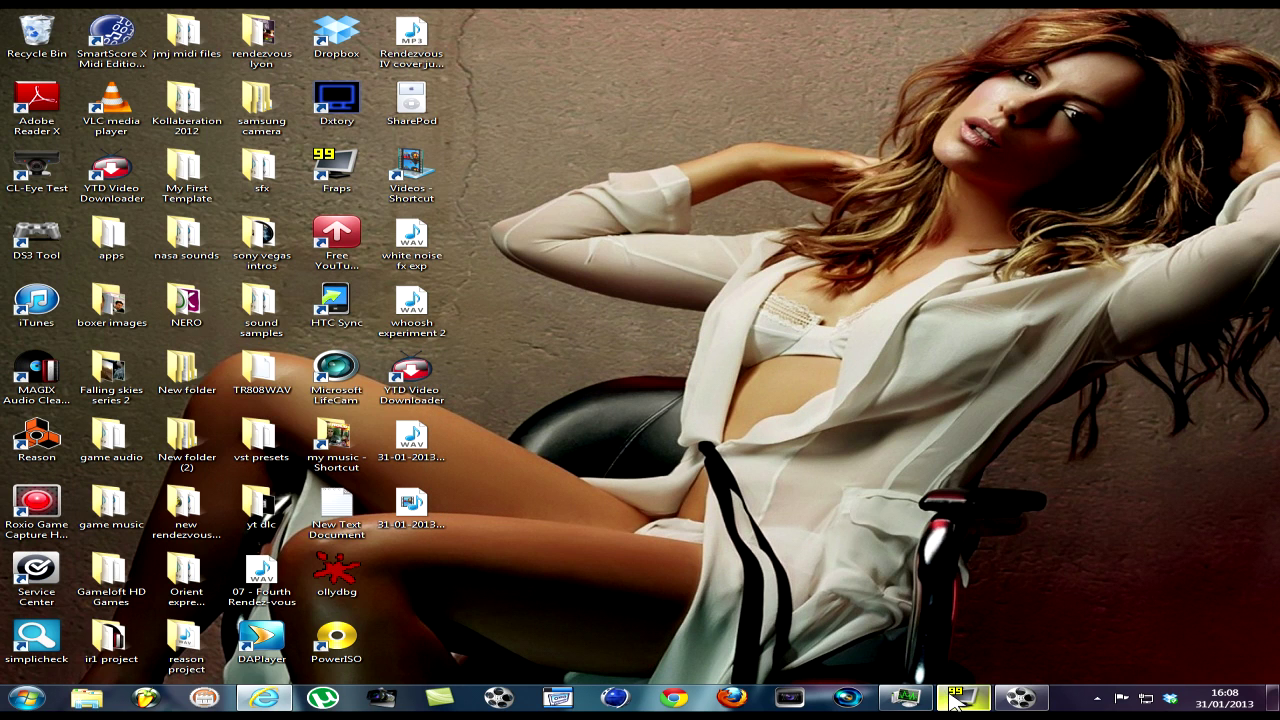
- Stop the running conversion in Xilisoft, keeping the unfinished MP4
{"action": "left_click", "coordinate": [1020, 697]}
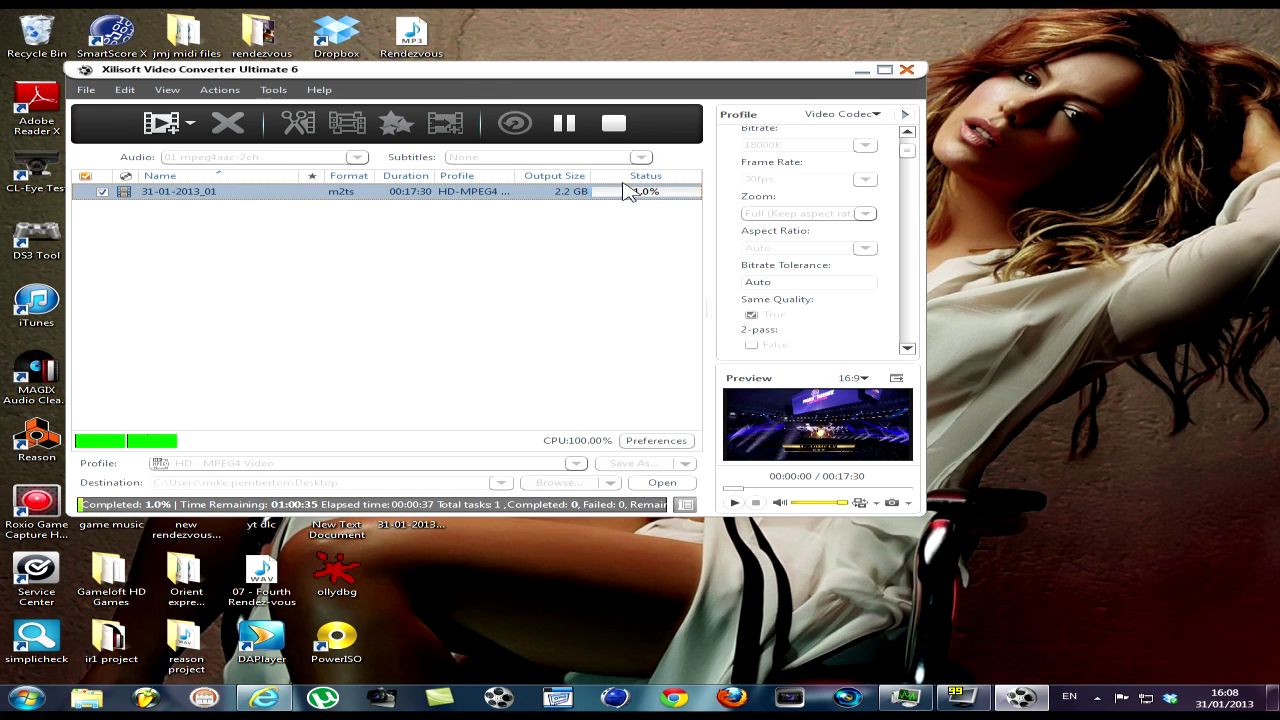
{"action": "left_click", "coordinate": [613, 123]}
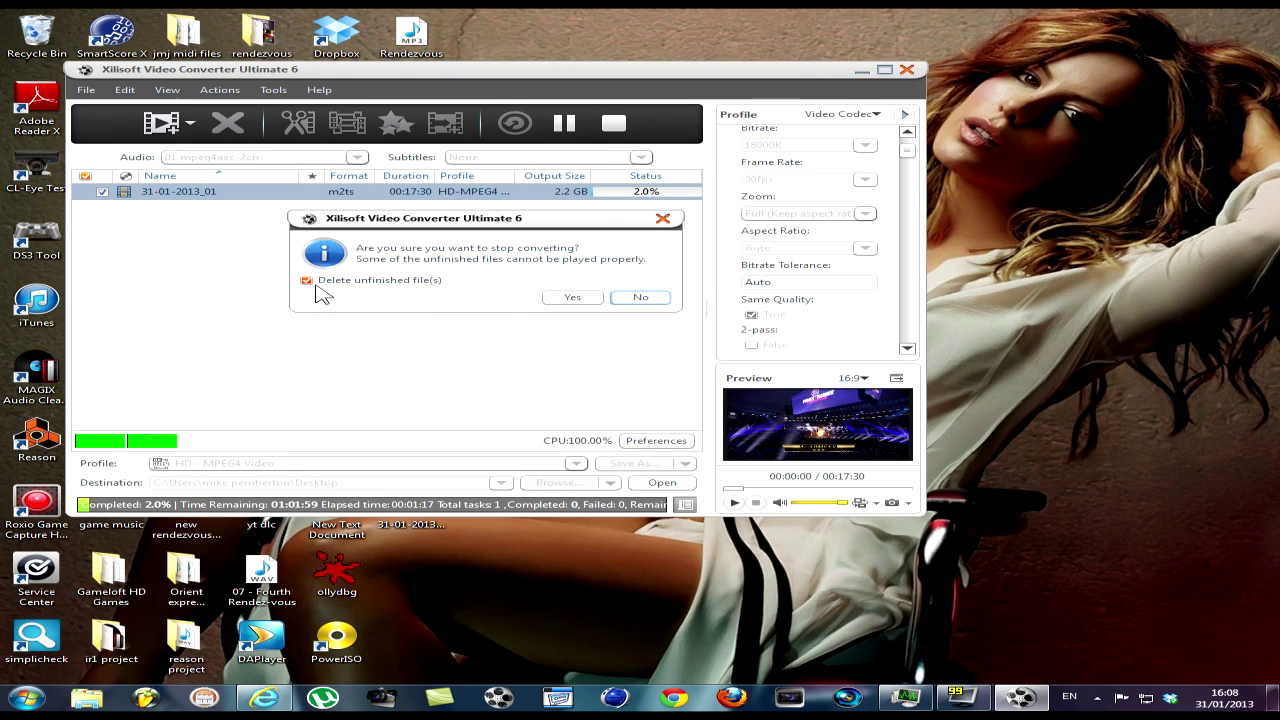
{"action": "left_click", "coordinate": [562, 299]}
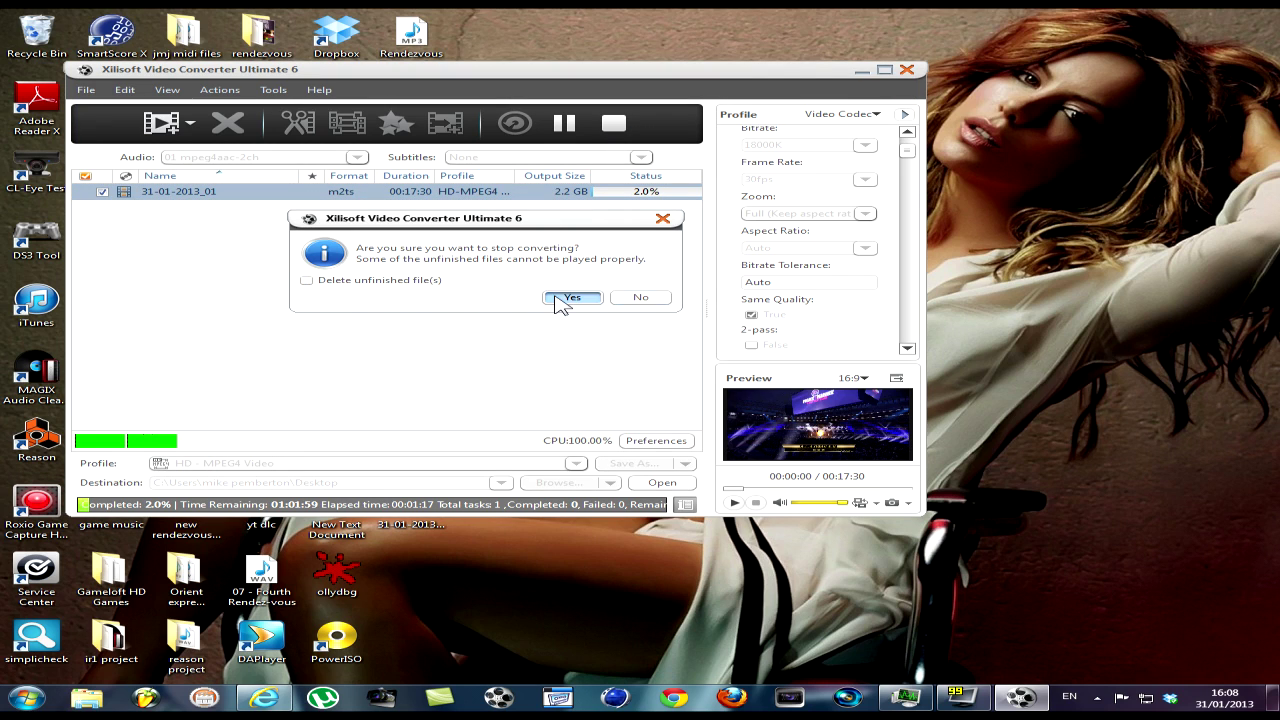
- Close the converter, watch the converted MP4 full screen in Windows Media Player, then close it
{"action": "left_click", "coordinate": [909, 68]}
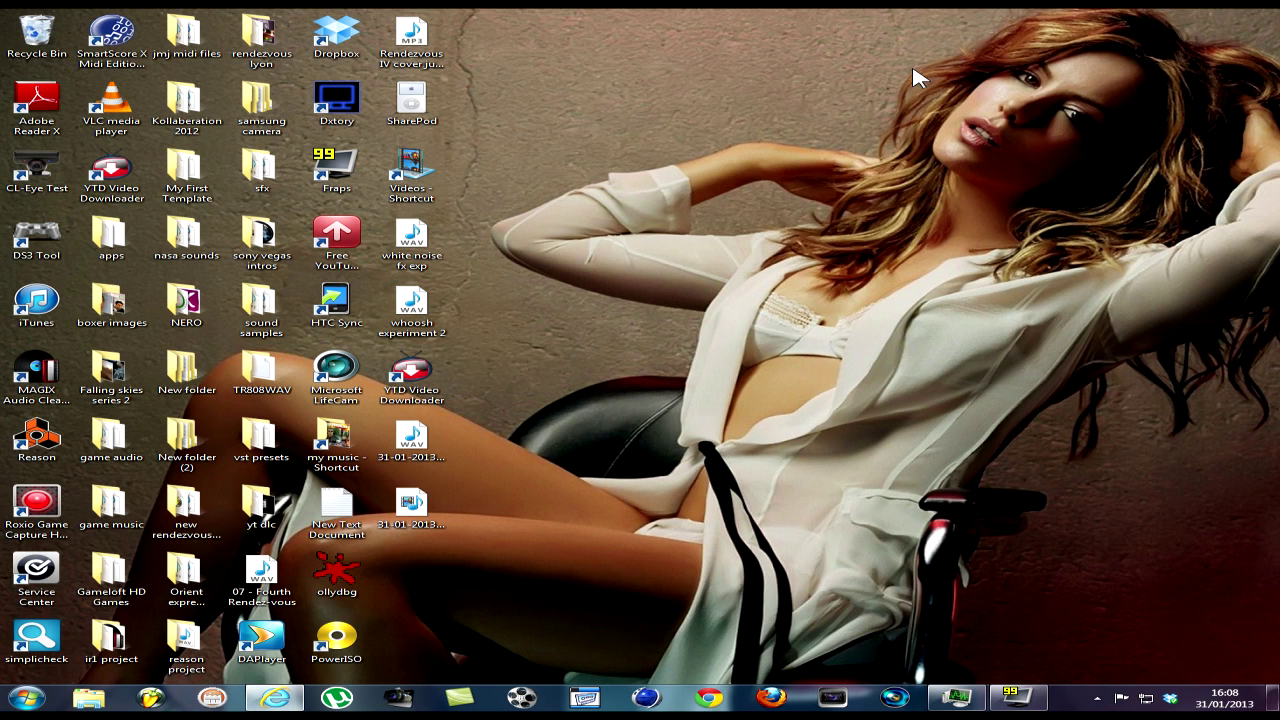
{"action": "double_click", "coordinate": [395, 515]}
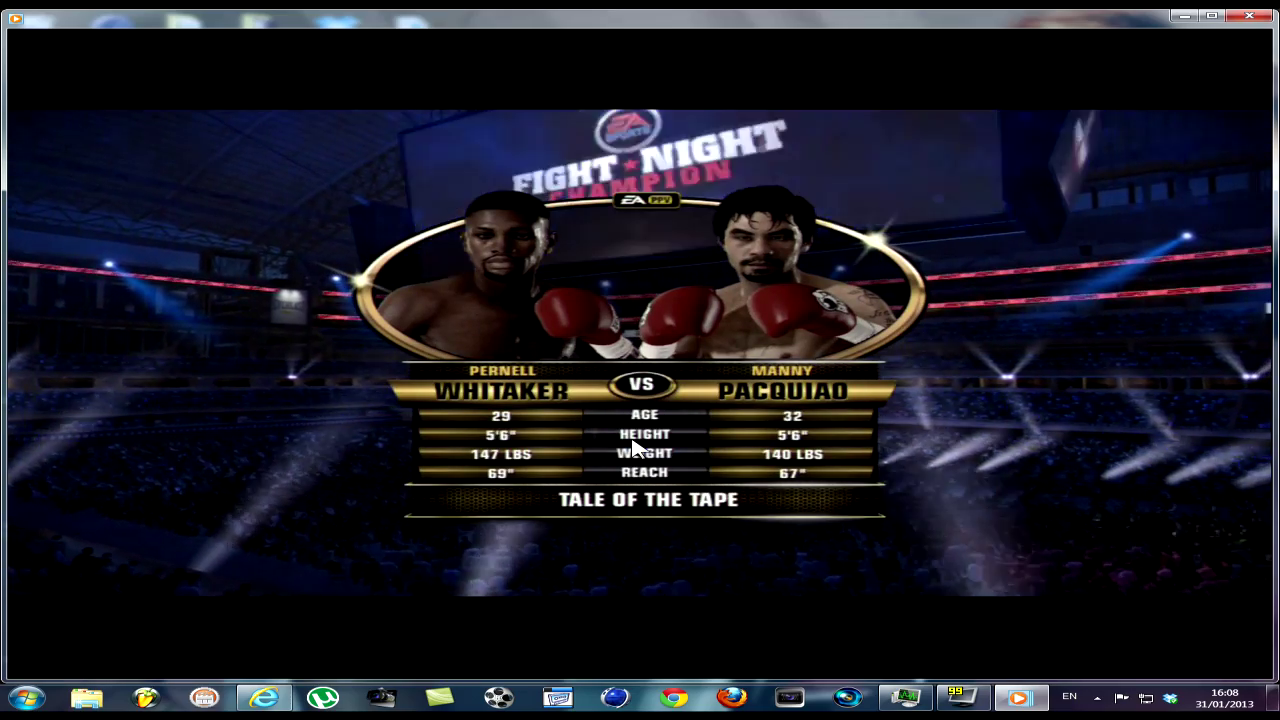
{"action": "double_click", "coordinate": [633, 447]}
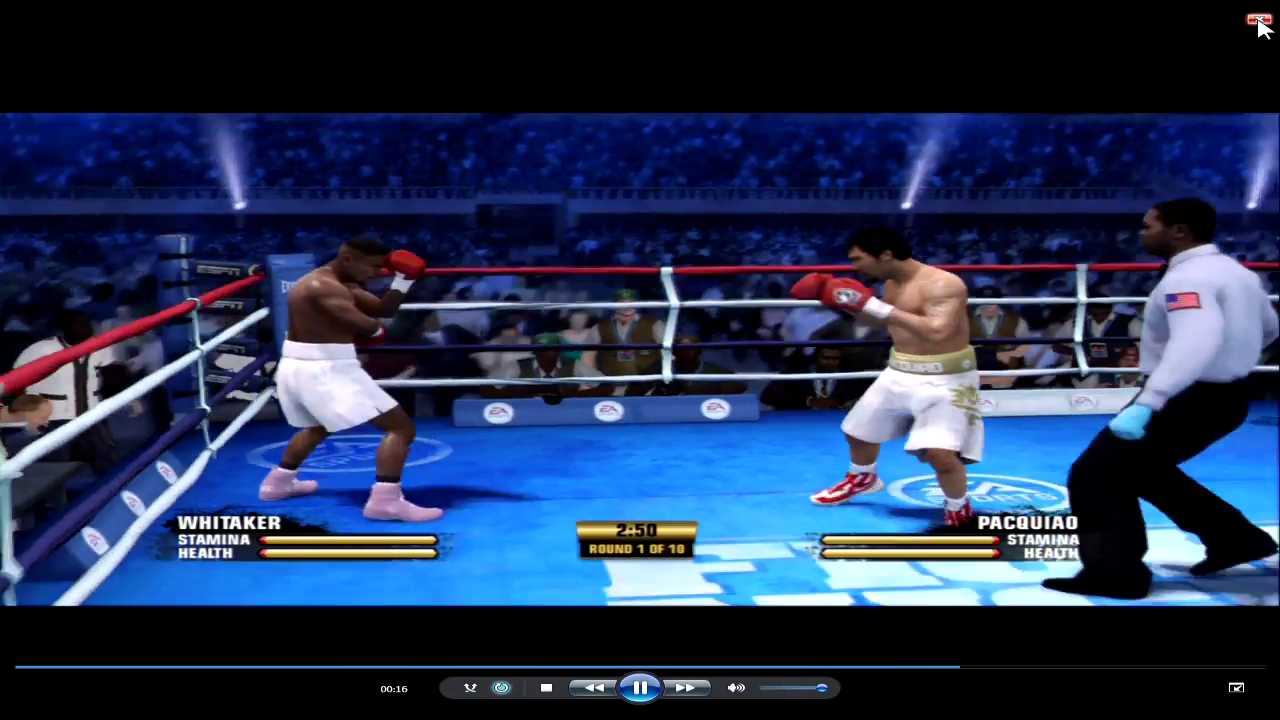
{"action": "left_click", "coordinate": [1259, 19]}
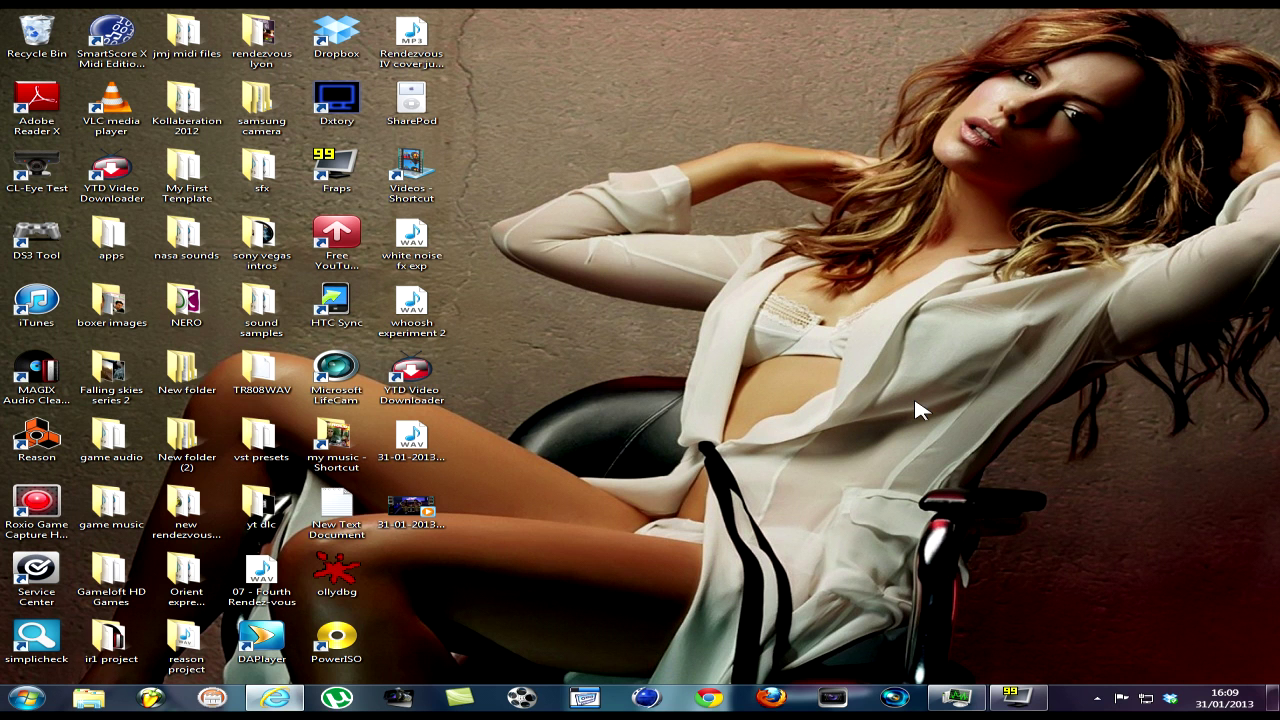
{"action": "right_click", "coordinate": [418, 512]}
- Open the converted MP4 with Vegas Pro, then bring the YouTube upload page forward
{"action": "mouse_move", "coordinate": [466, 236]}
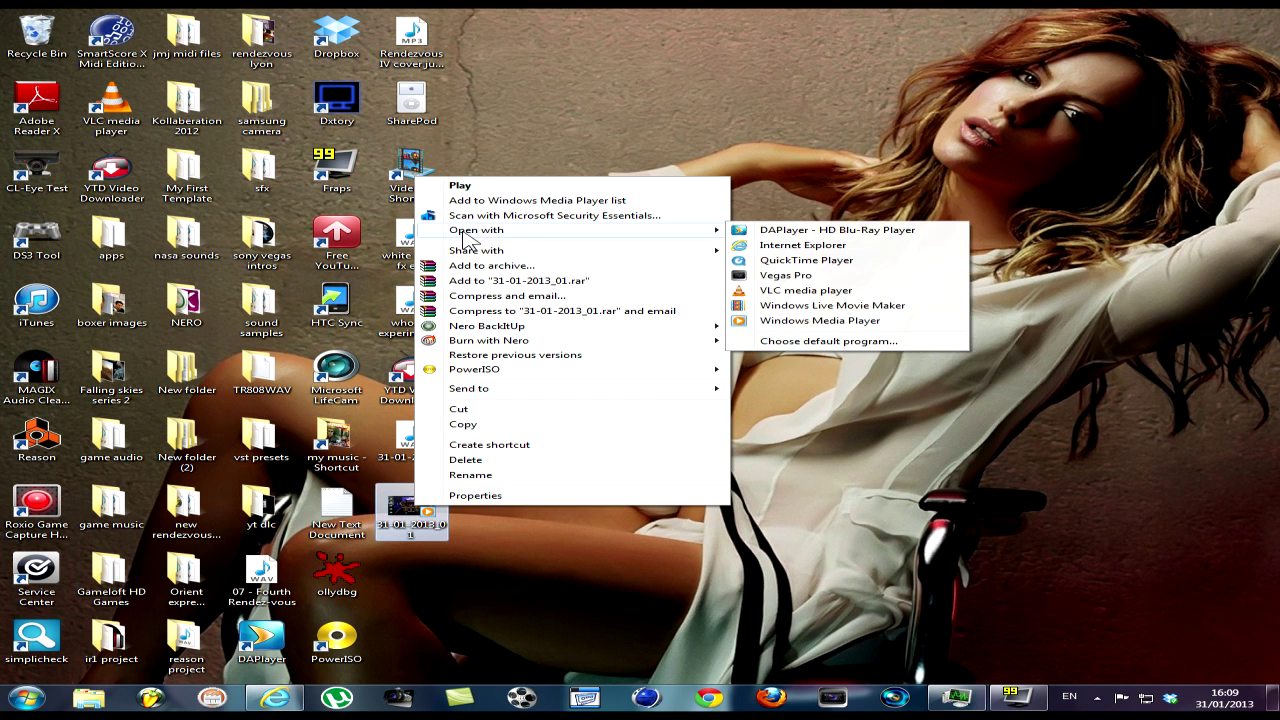
{"action": "left_click", "coordinate": [779, 277]}
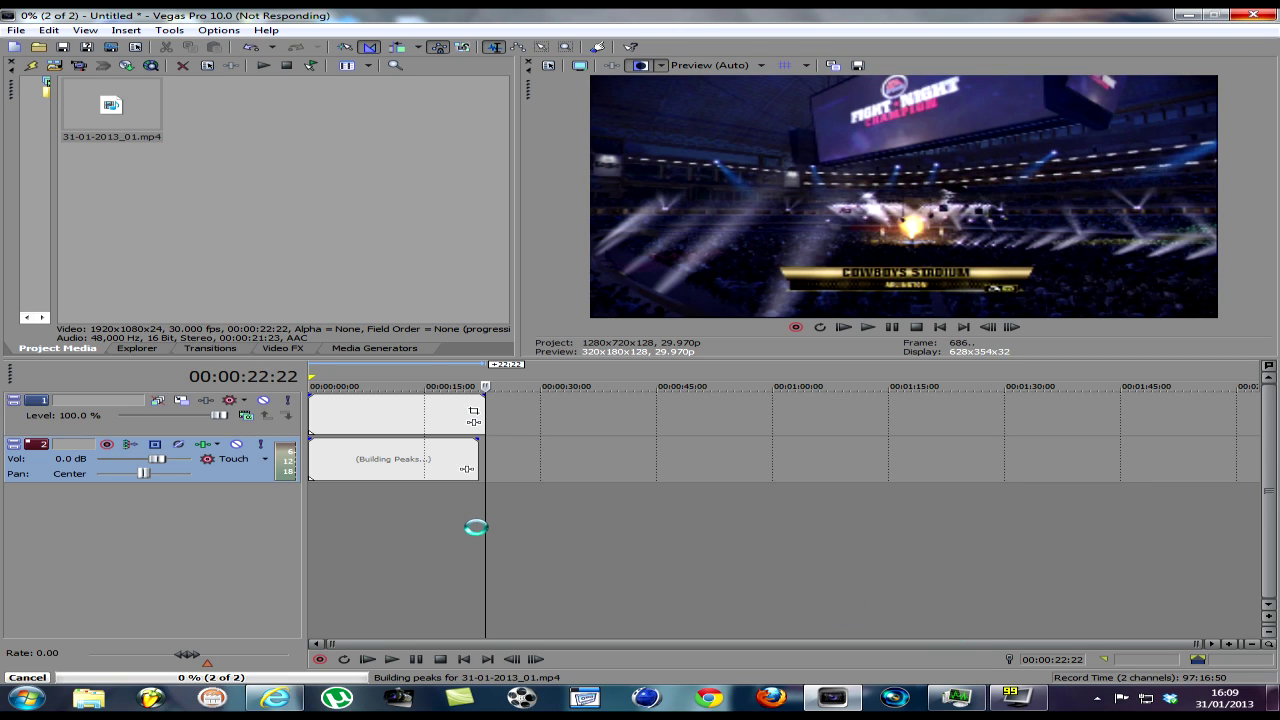
{"action": "left_click", "coordinate": [277, 698]}
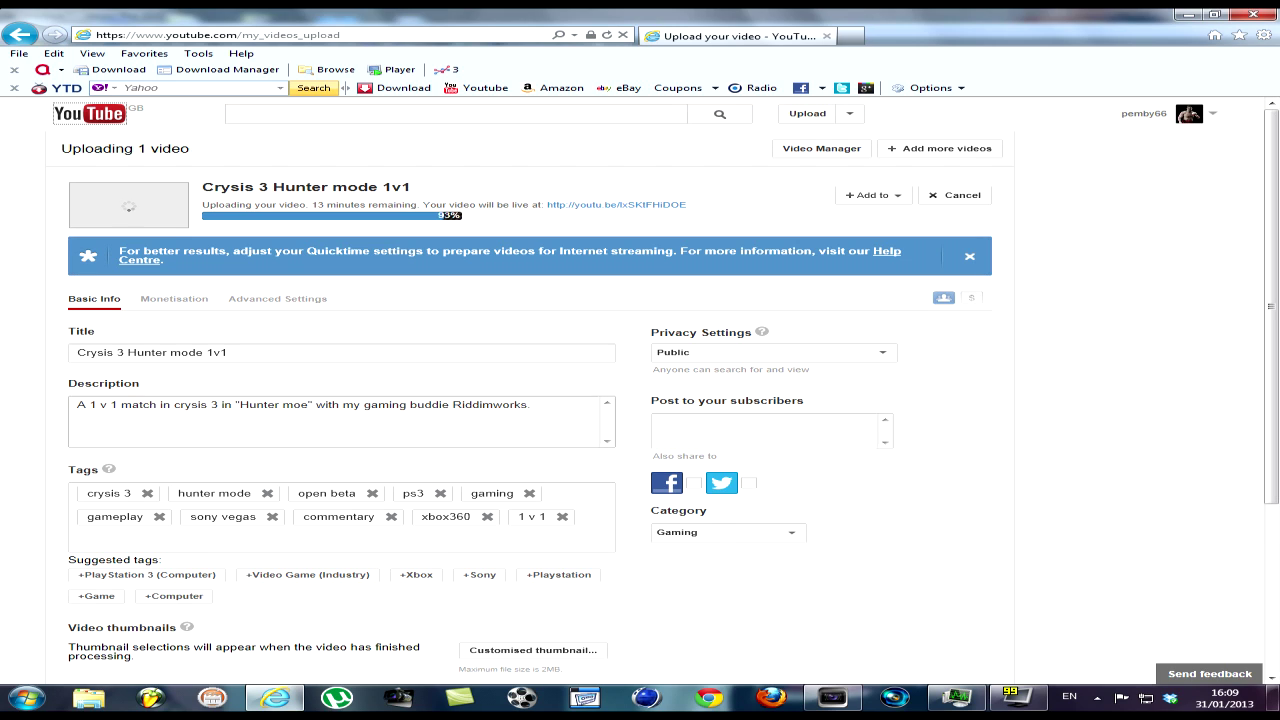
- Correct 'moe' to 'mode' in the YouTube description and minimise the browser
{"action": "left_click", "coordinate": [293, 404]}
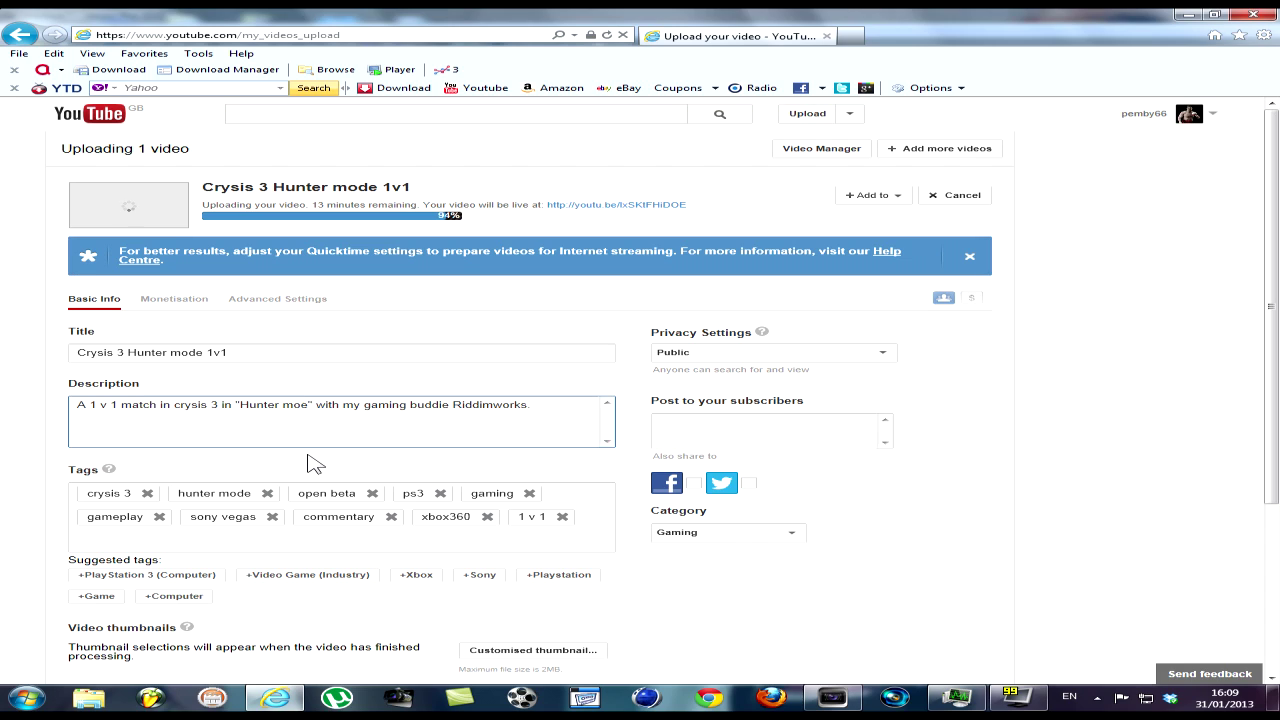
{"action": "type", "text": "d"}
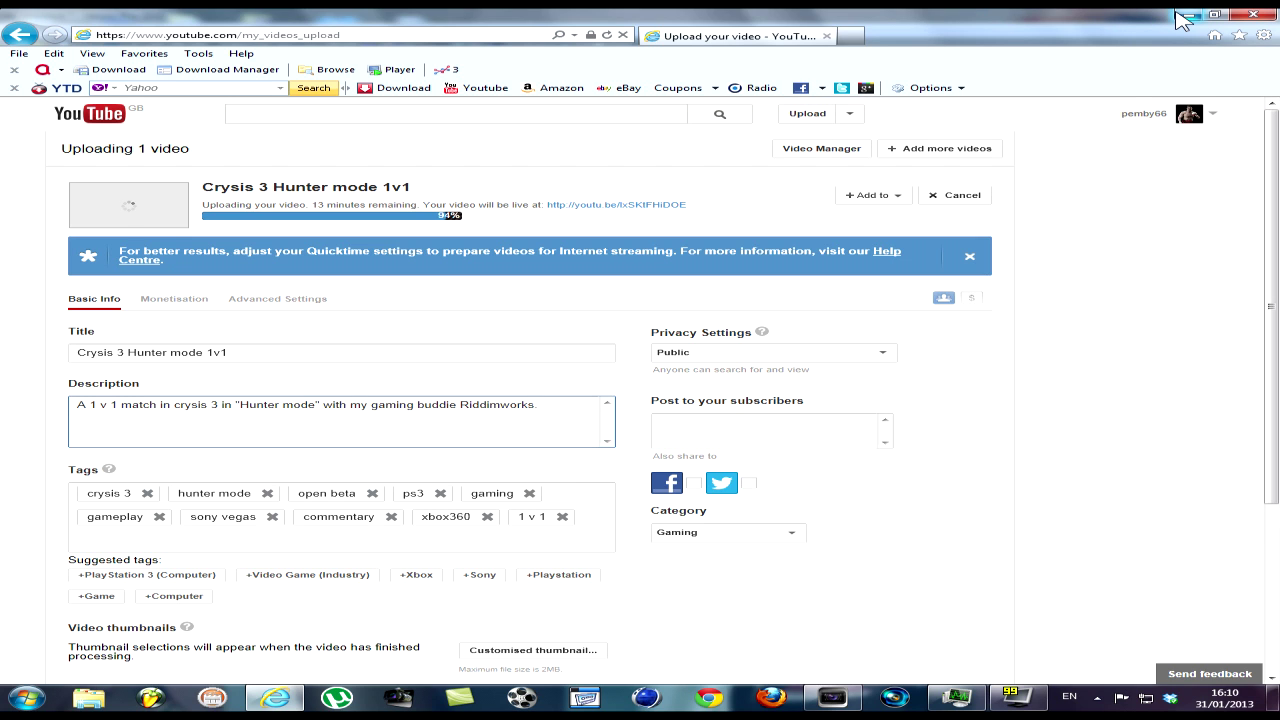
{"action": "left_click", "coordinate": [1186, 15]}
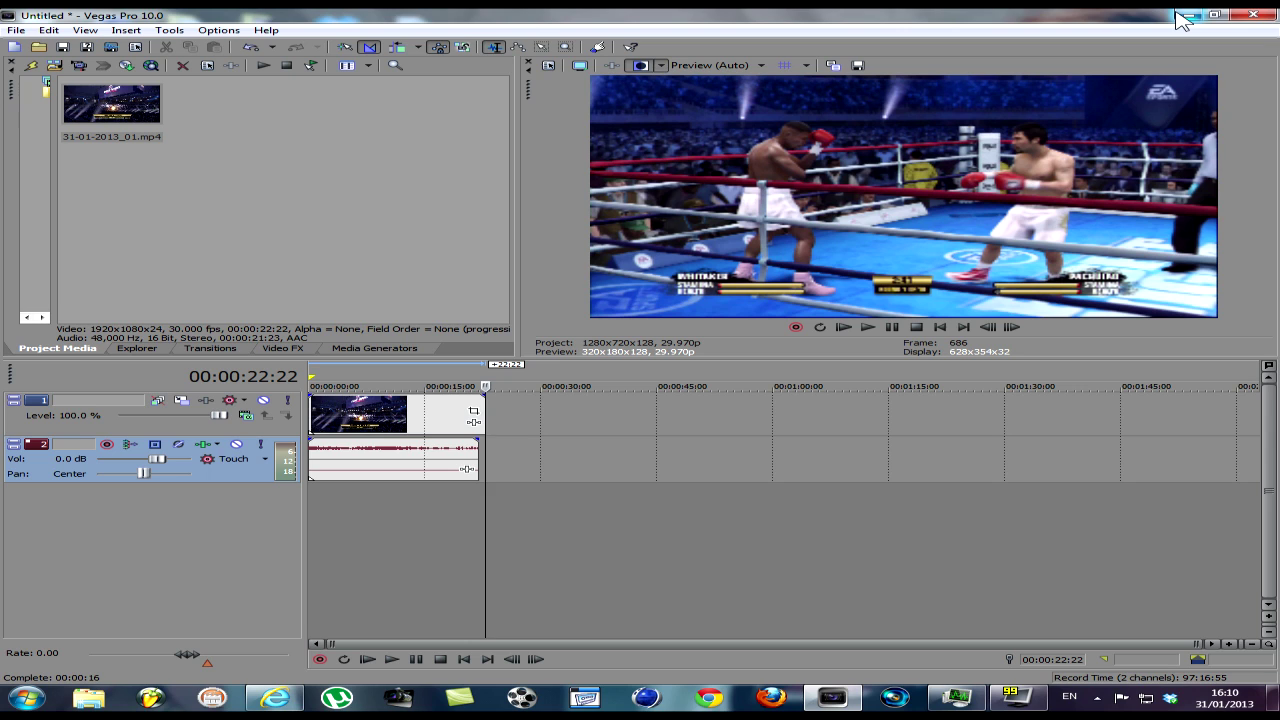
- Play the clip from the start, review the HDV 720-30p project properties unchanged, then pause
{"action": "left_click", "coordinate": [465, 659]}
{"action": "left_click", "coordinate": [391, 659]}
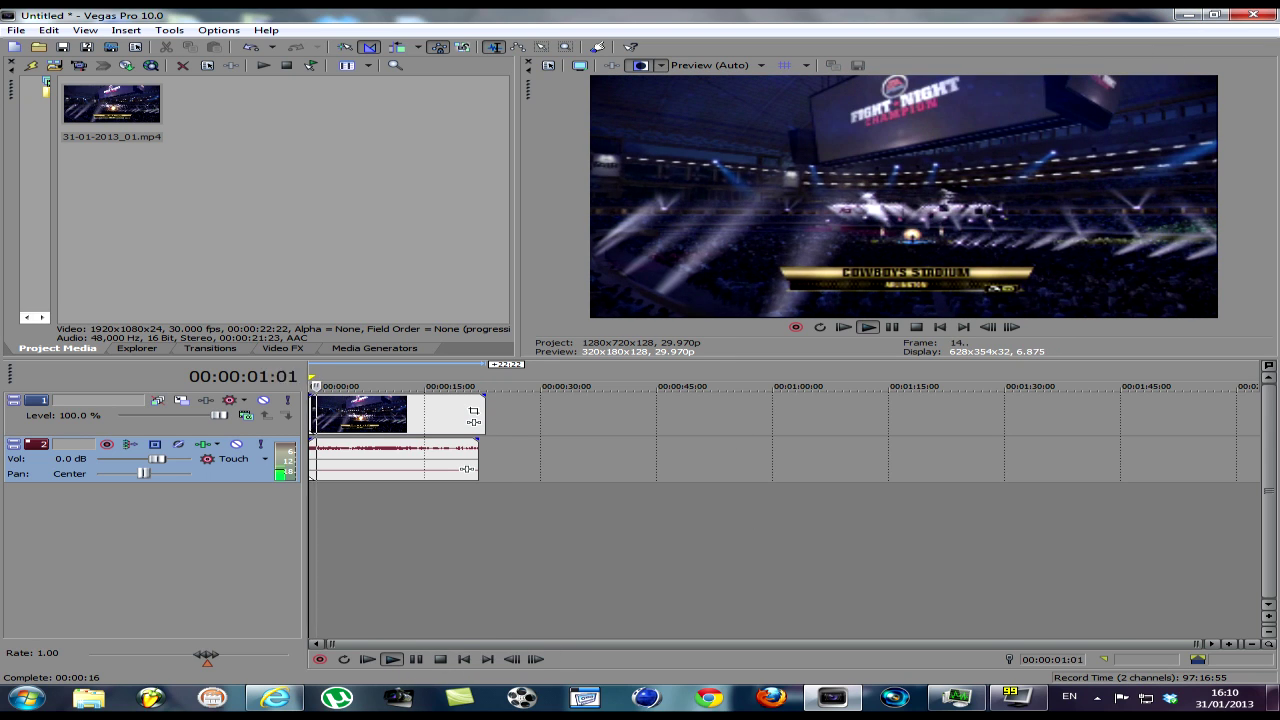
{"action": "left_click", "coordinate": [135, 48]}
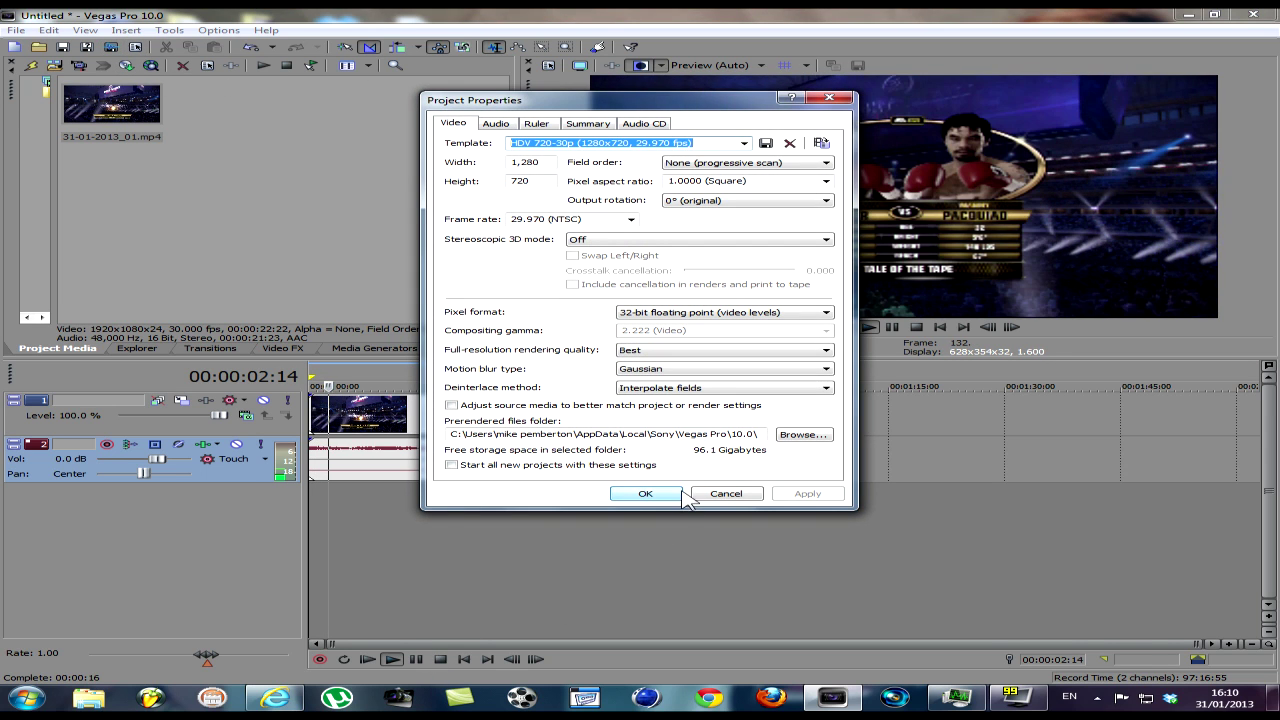
{"action": "left_click", "coordinate": [829, 97]}
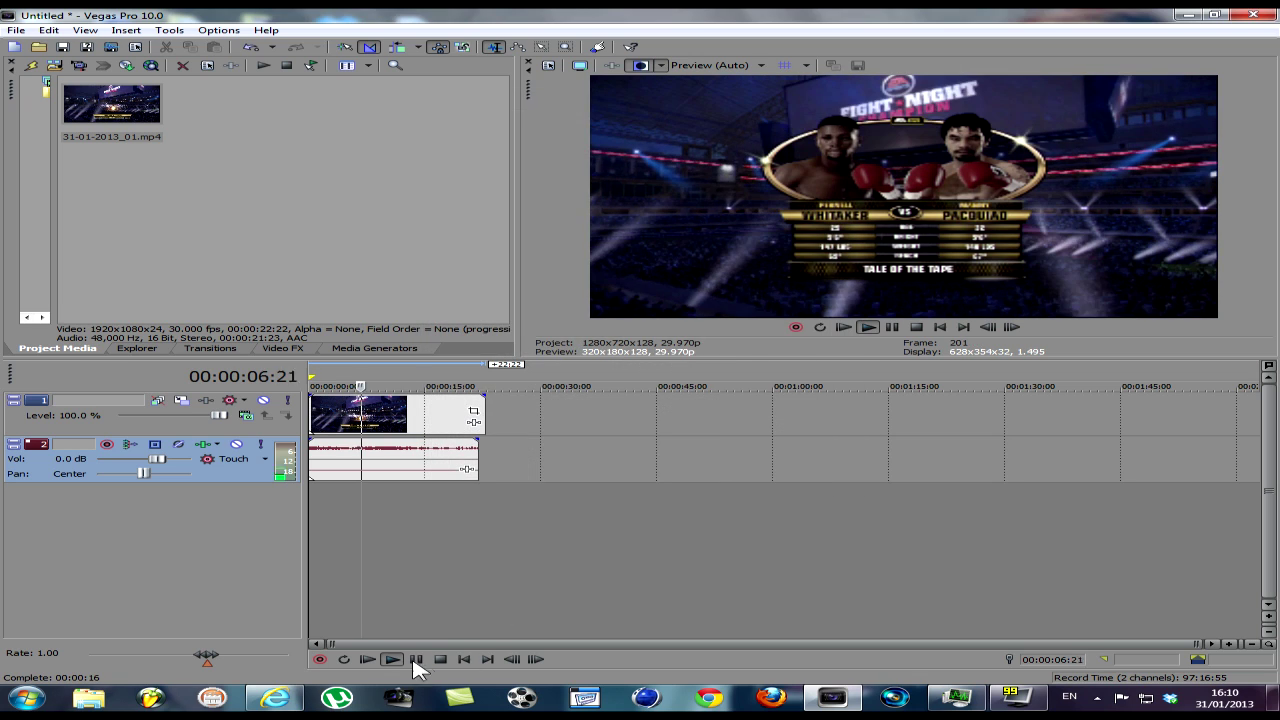
{"action": "left_click", "coordinate": [416, 659]}
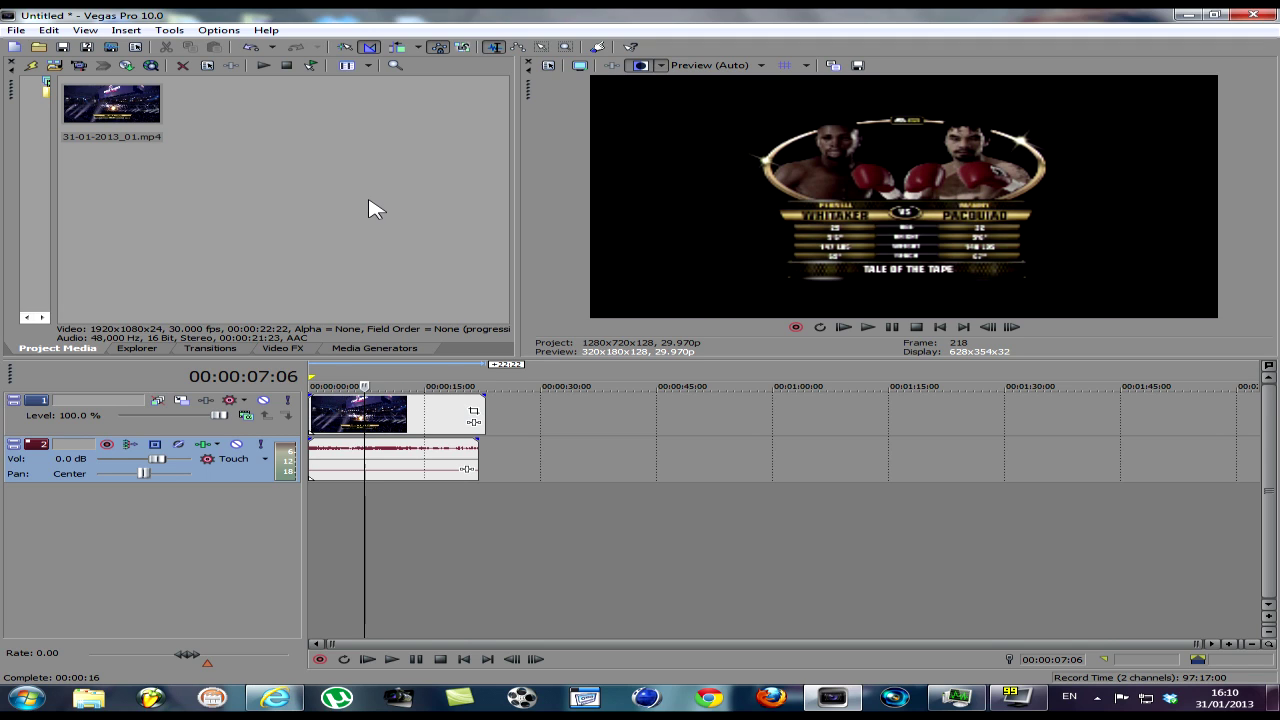
{"action": "right_click", "coordinate": [112, 98]}
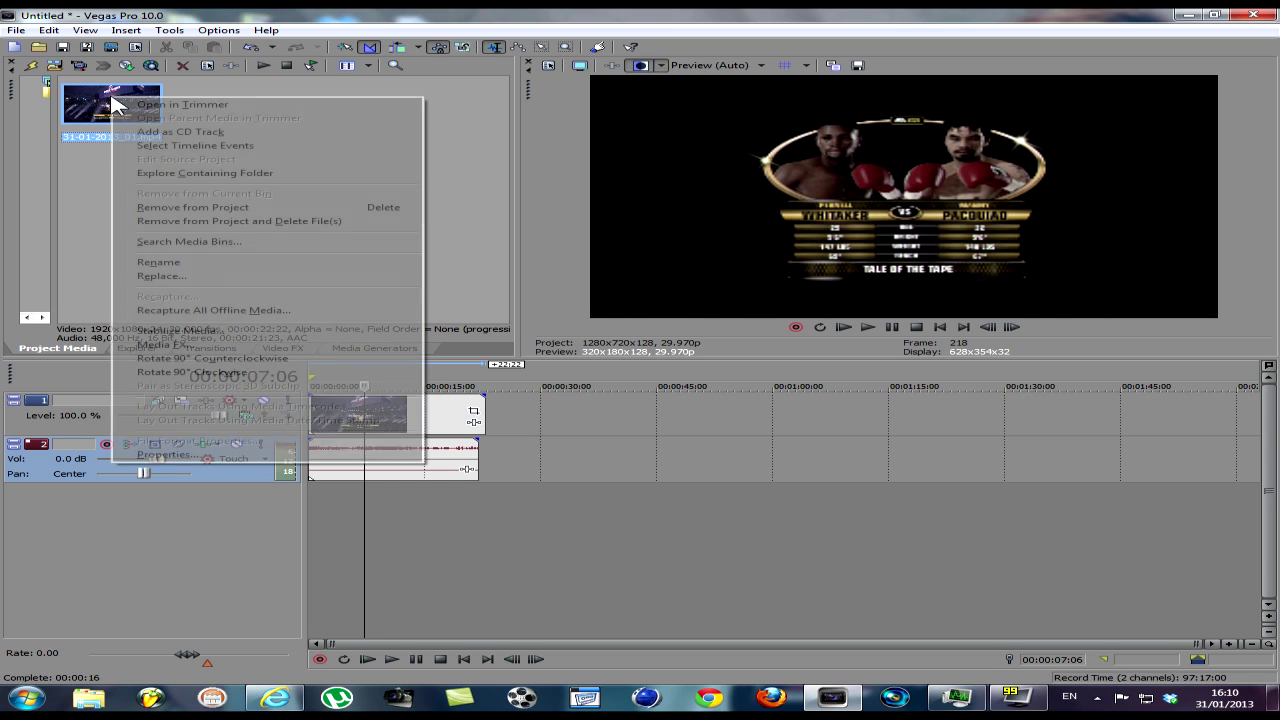
{"action": "left_click", "coordinate": [165, 456]}
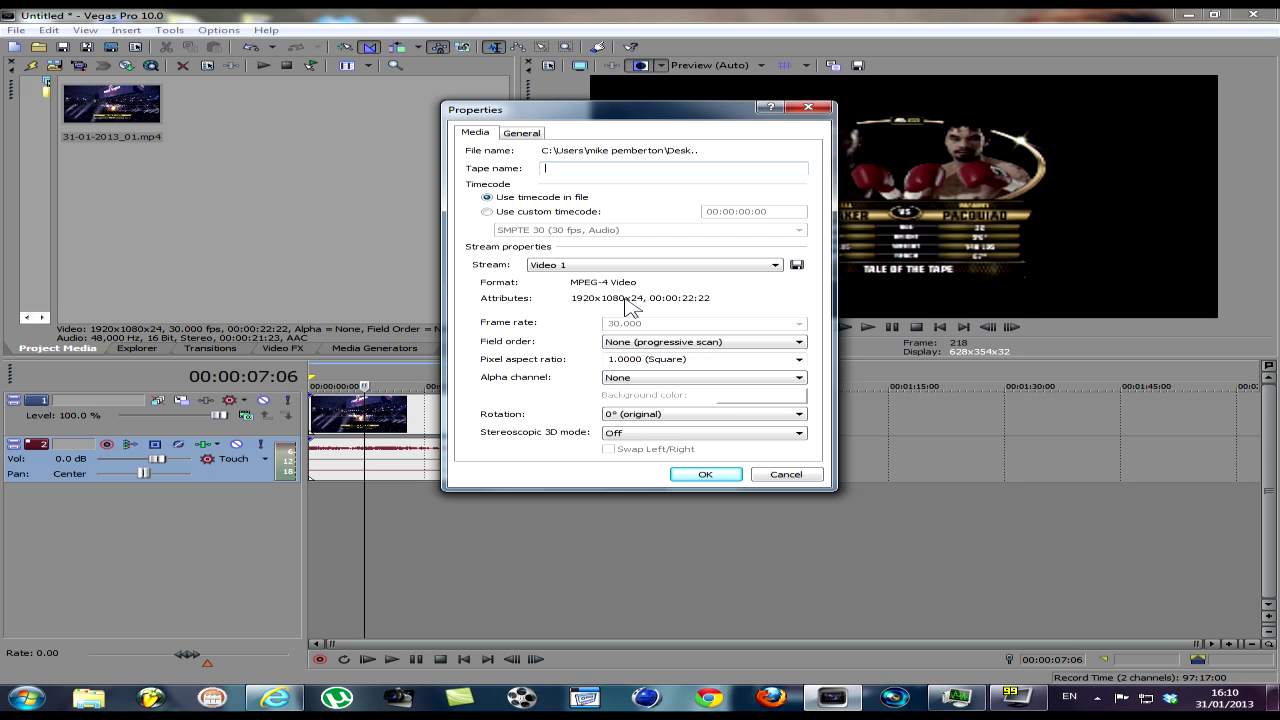
{"action": "left_click", "coordinate": [807, 107]}
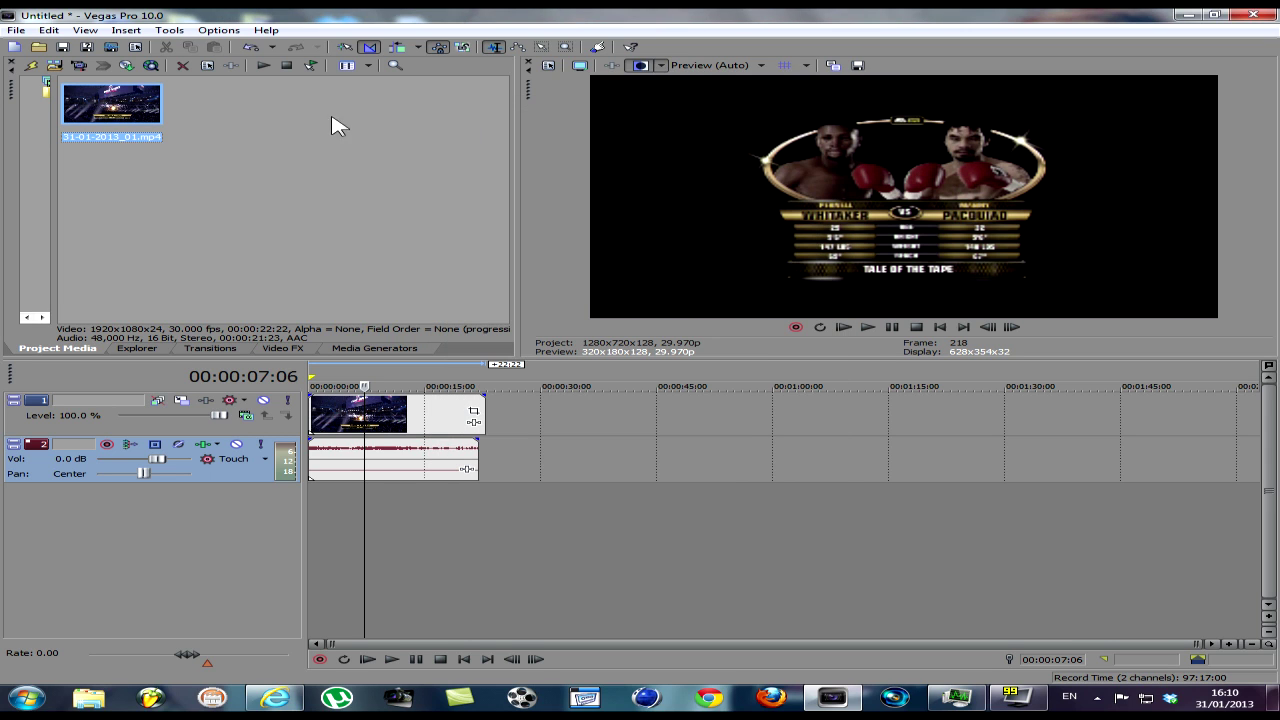
{"action": "left_click", "coordinate": [121, 49]}
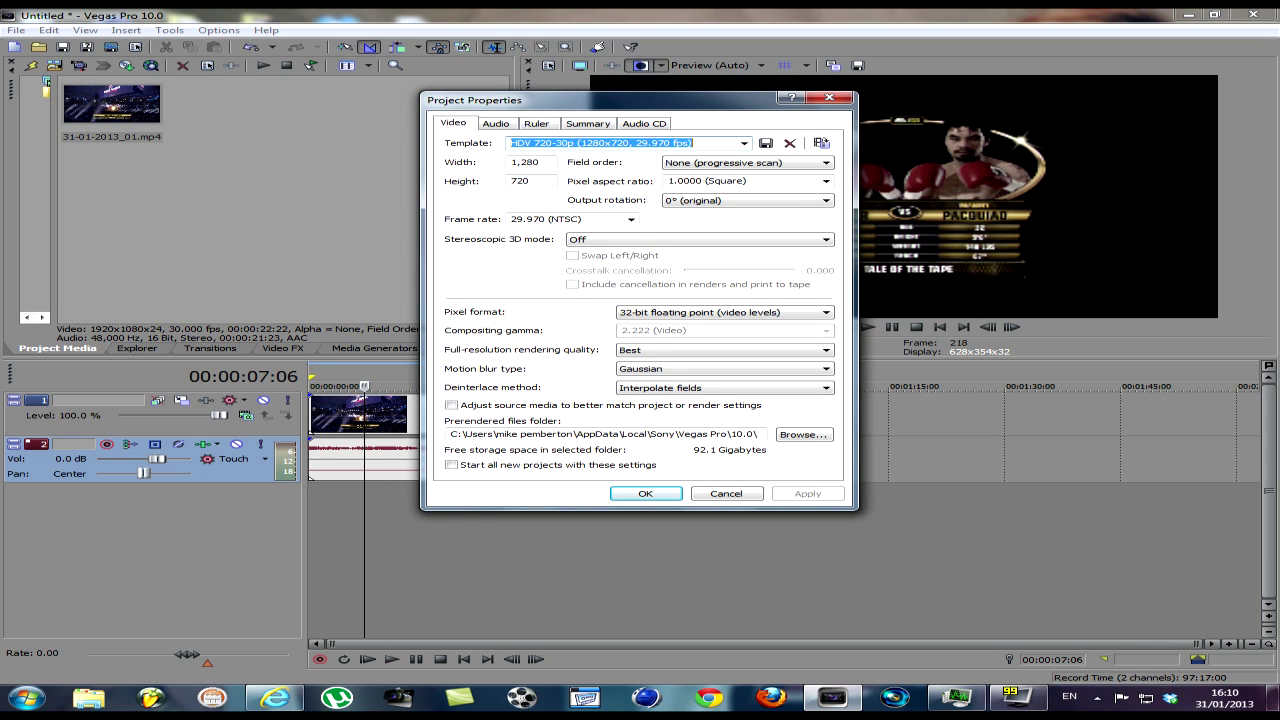
- Apply the HD 1080-60i (1920x1080, 29.970 fps) template in Project Properties
{"action": "left_click", "coordinate": [744, 143]}
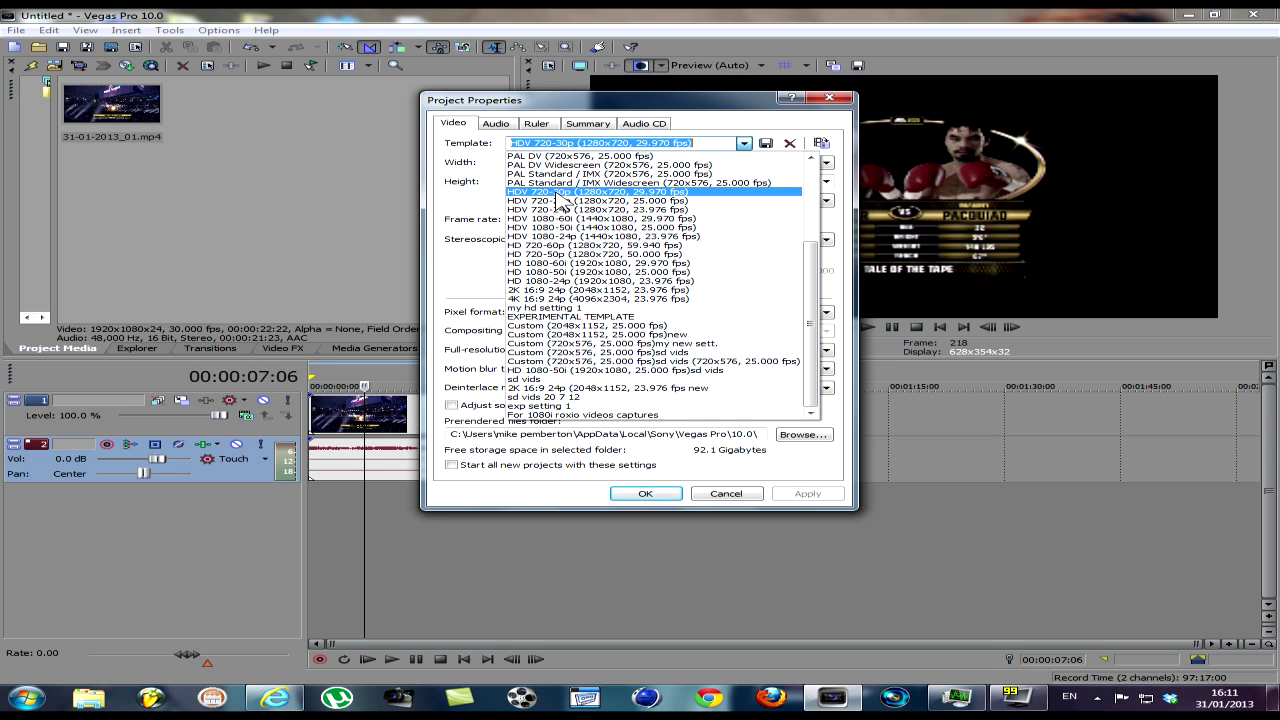
{"action": "left_click", "coordinate": [763, 108]}
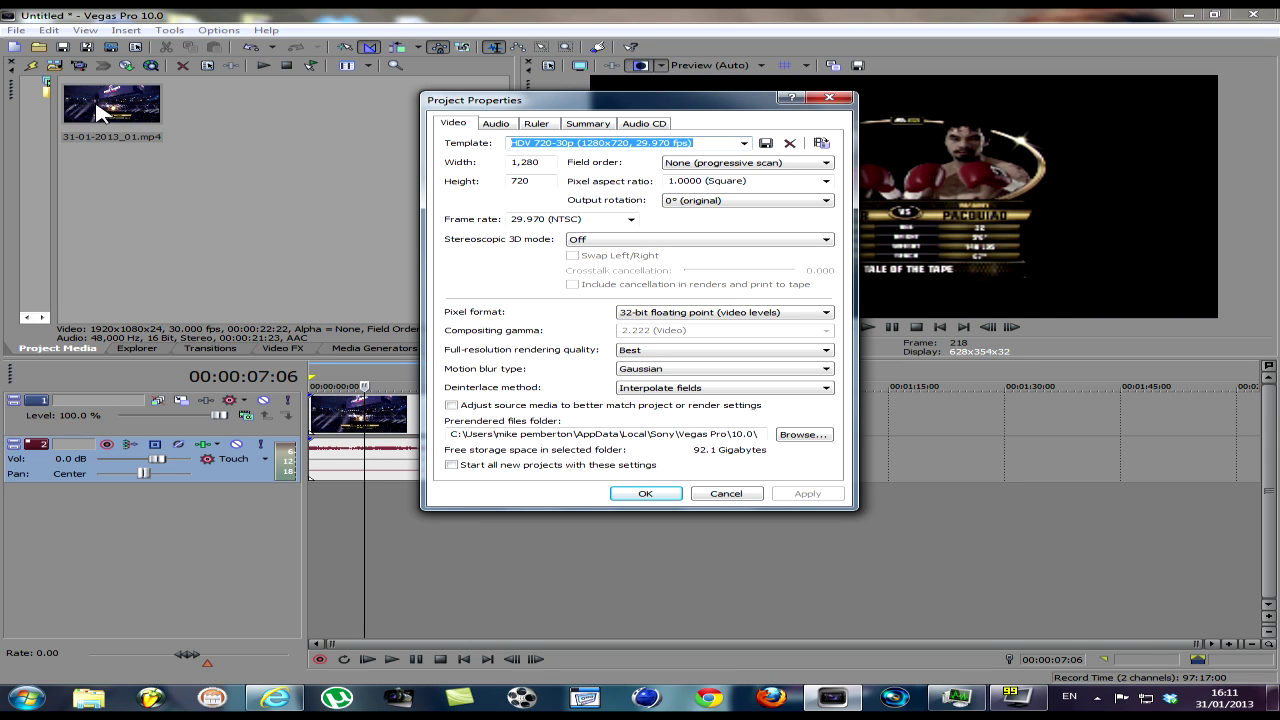
{"action": "left_click", "coordinate": [744, 145]}
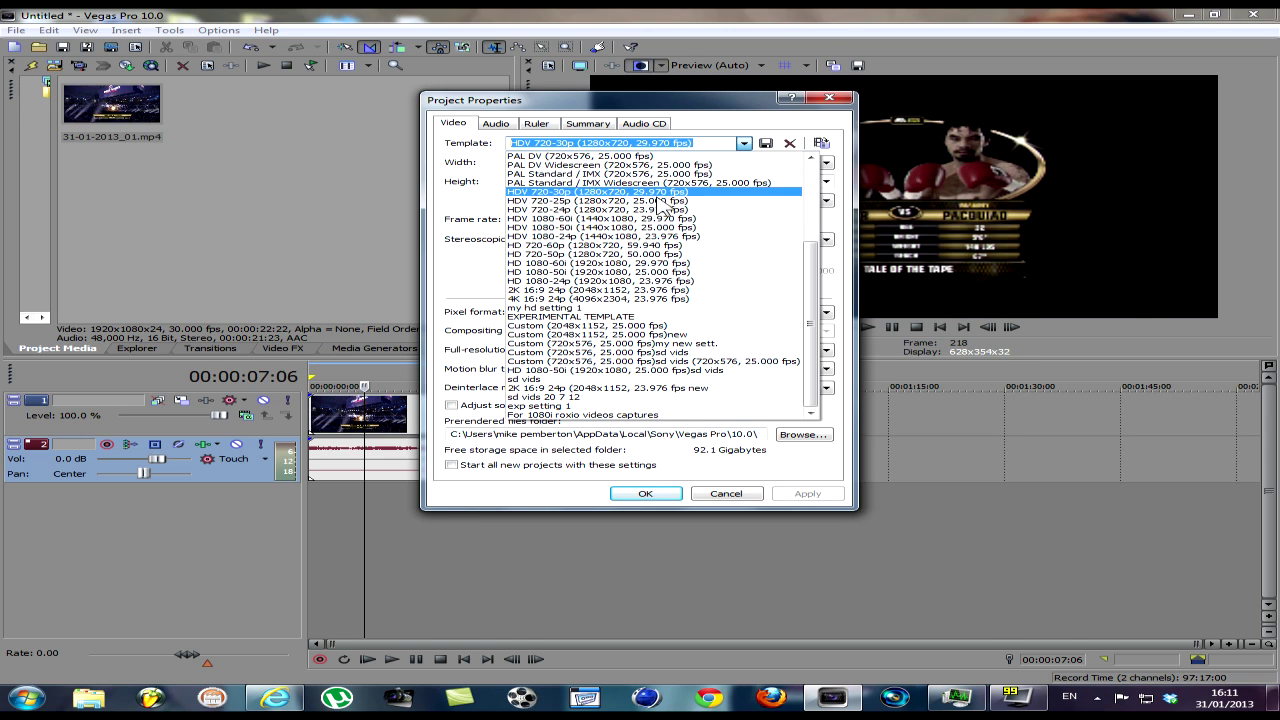
{"action": "left_click", "coordinate": [617, 263]}
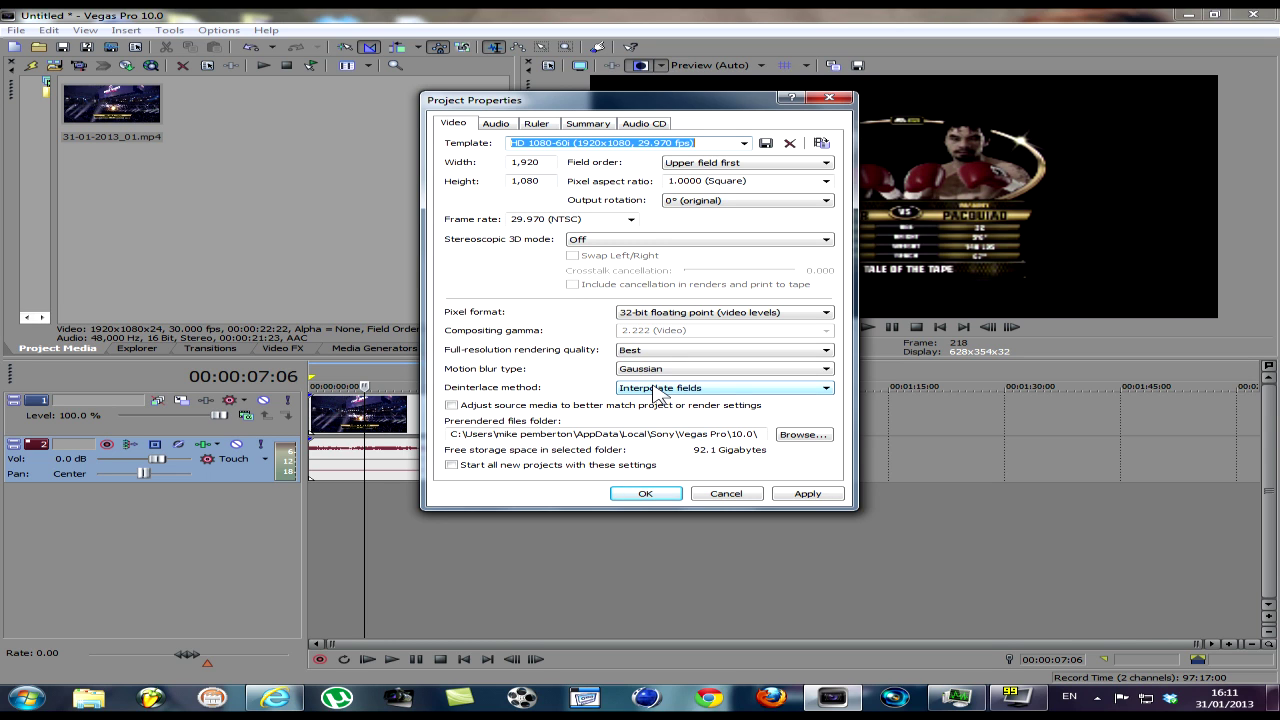
{"action": "left_click", "coordinate": [645, 494]}
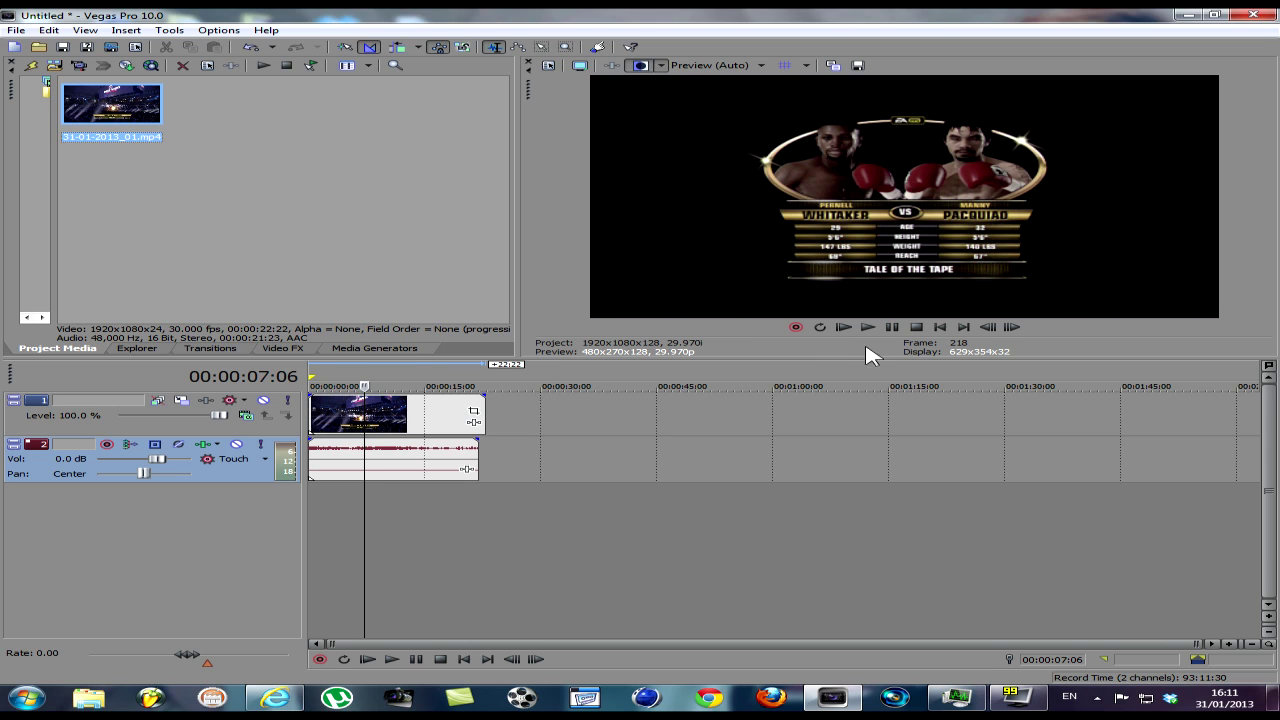
- Play the clip for a few seconds, stopping around 00:00:09:21
{"action": "left_click", "coordinate": [892, 328]}
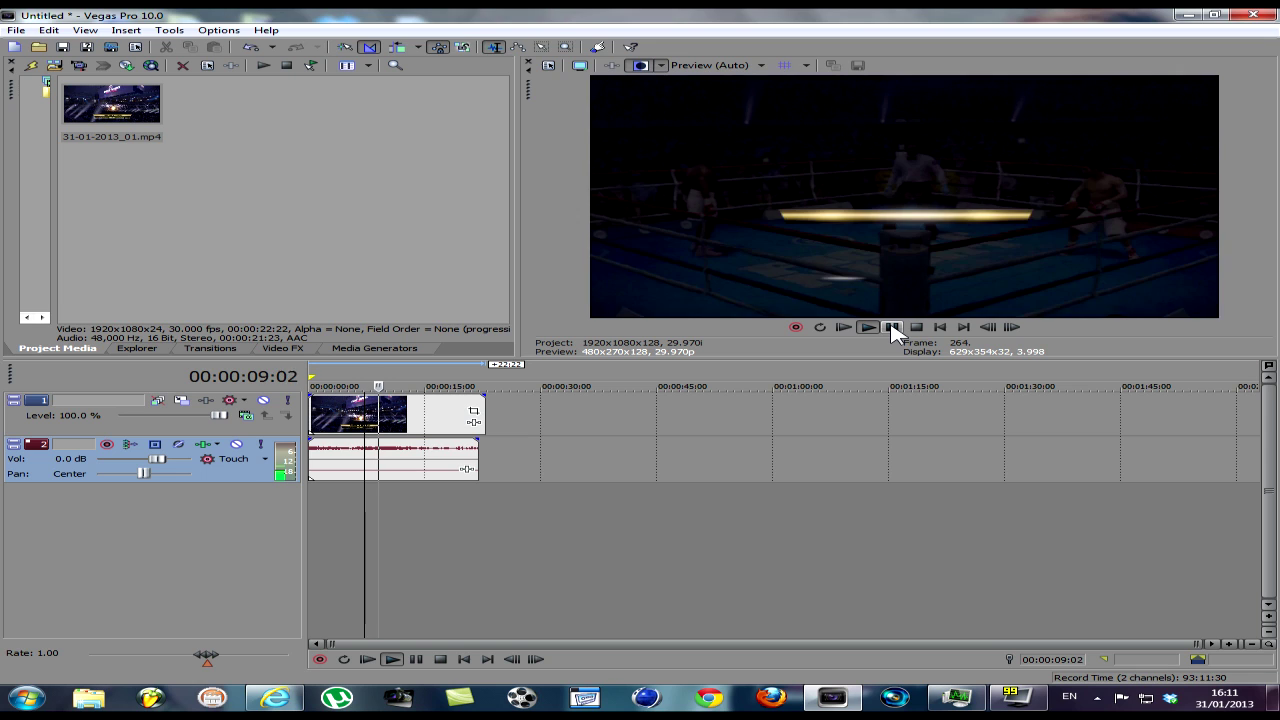
{"action": "left_click", "coordinate": [892, 328]}
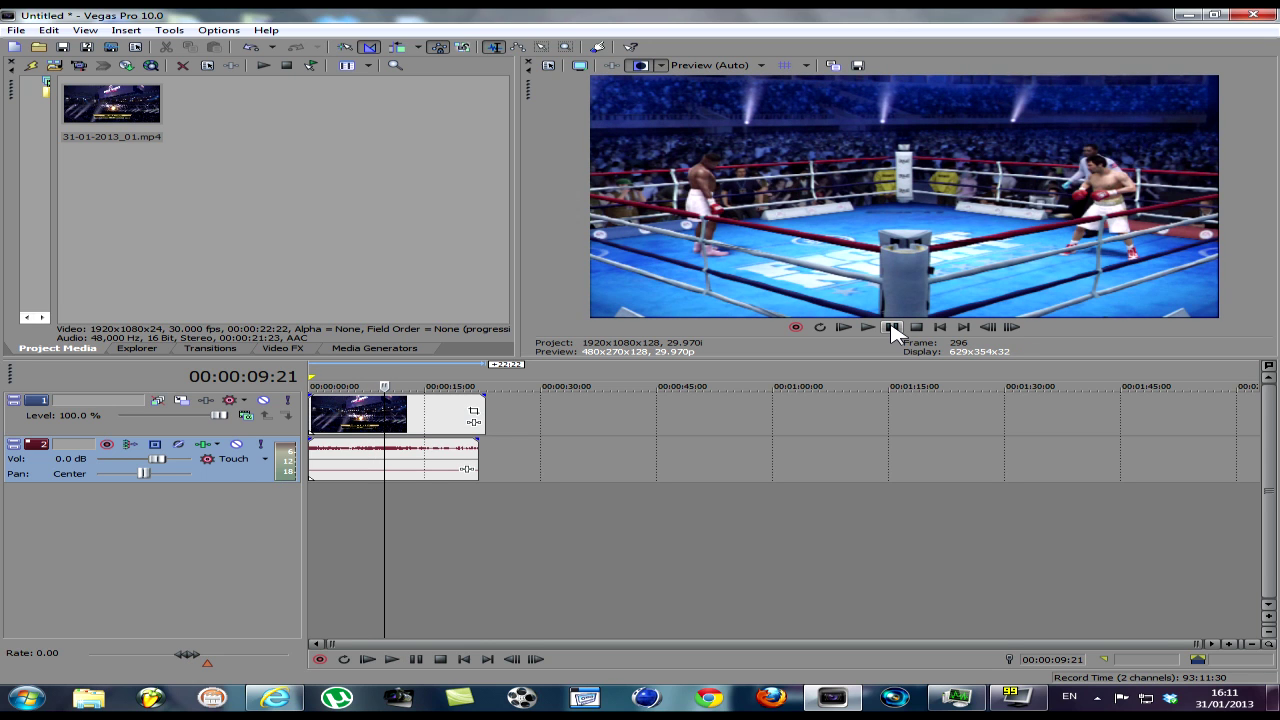